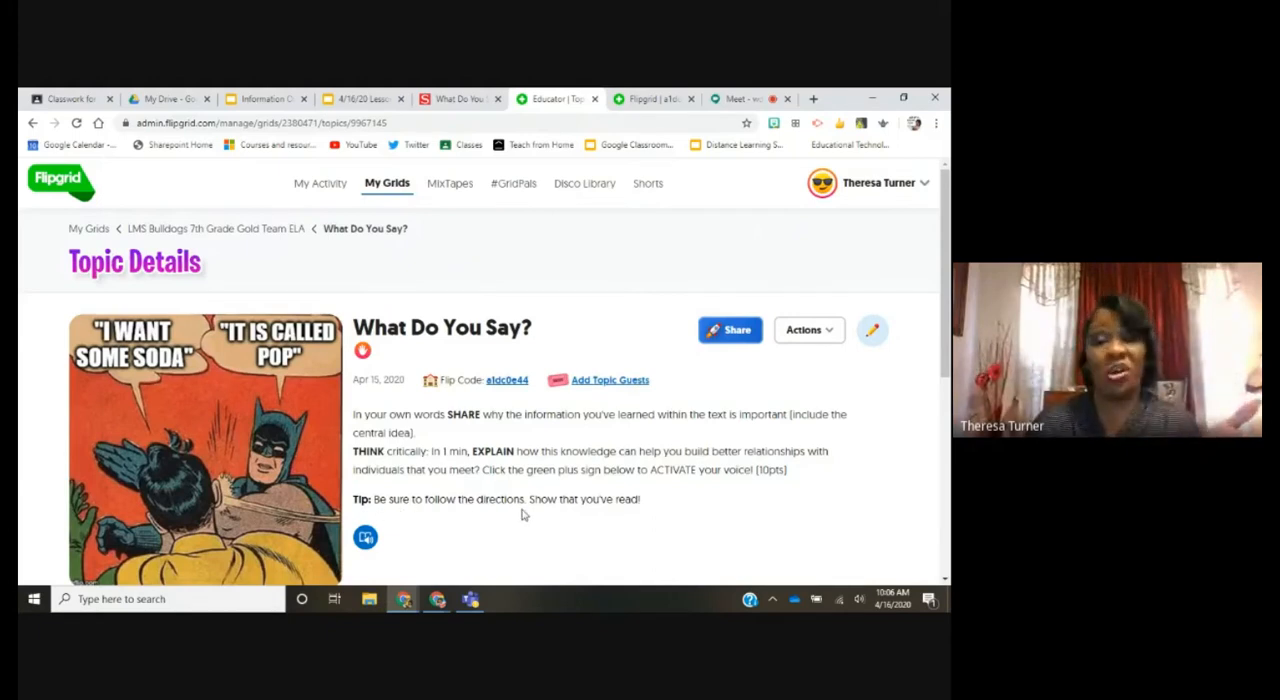
Step: Review the "What Do You Say?" topic's directions and response area on its Flipgrid educator page and its student page
{"action": "scroll", "coordinate": [521, 514], "scroll_direction": "down", "scroll_amount": 2}
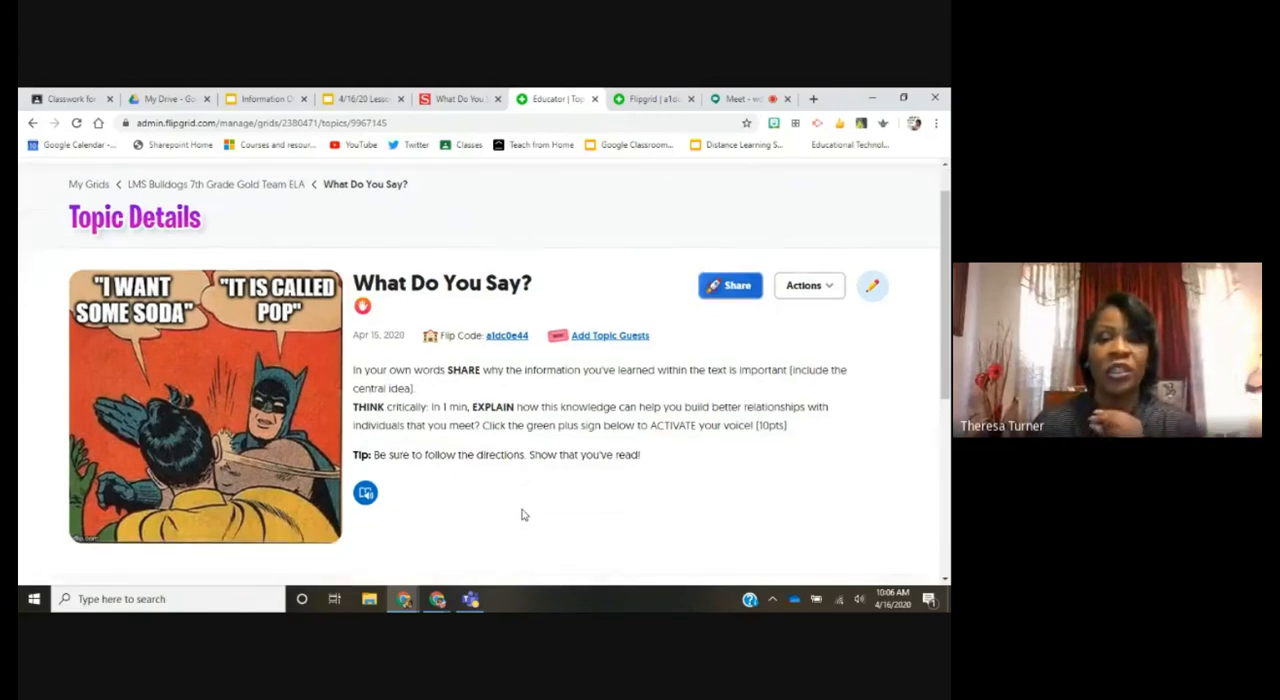
{"action": "scroll", "coordinate": [521, 514], "scroll_direction": "down", "scroll_amount": 1}
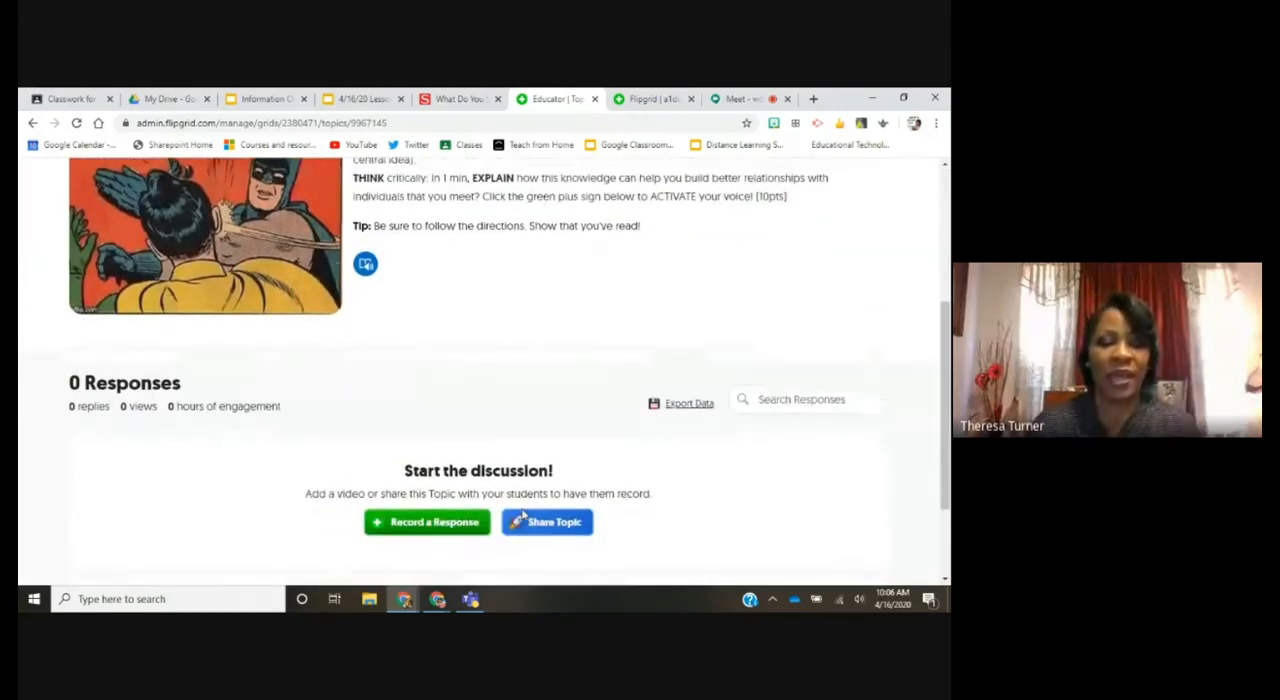
{"action": "scroll", "coordinate": [521, 514], "scroll_direction": "up", "scroll_amount": 2}
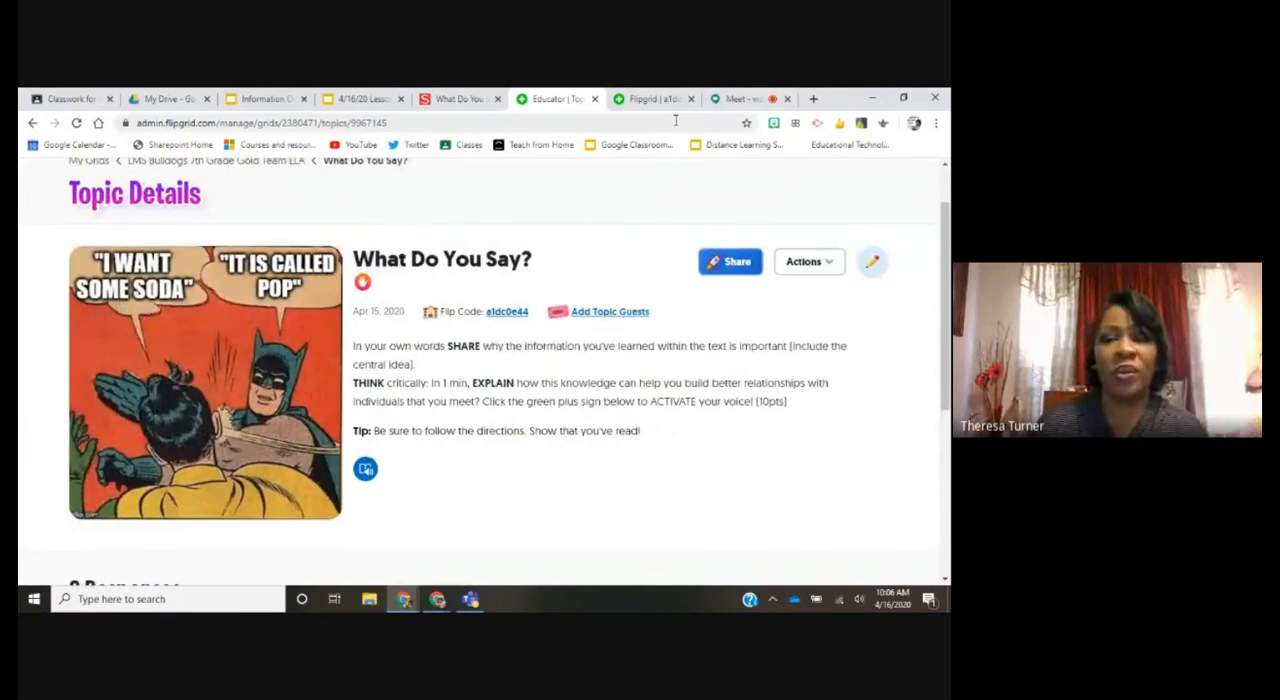
{"action": "left_click", "coordinate": [636, 99]}
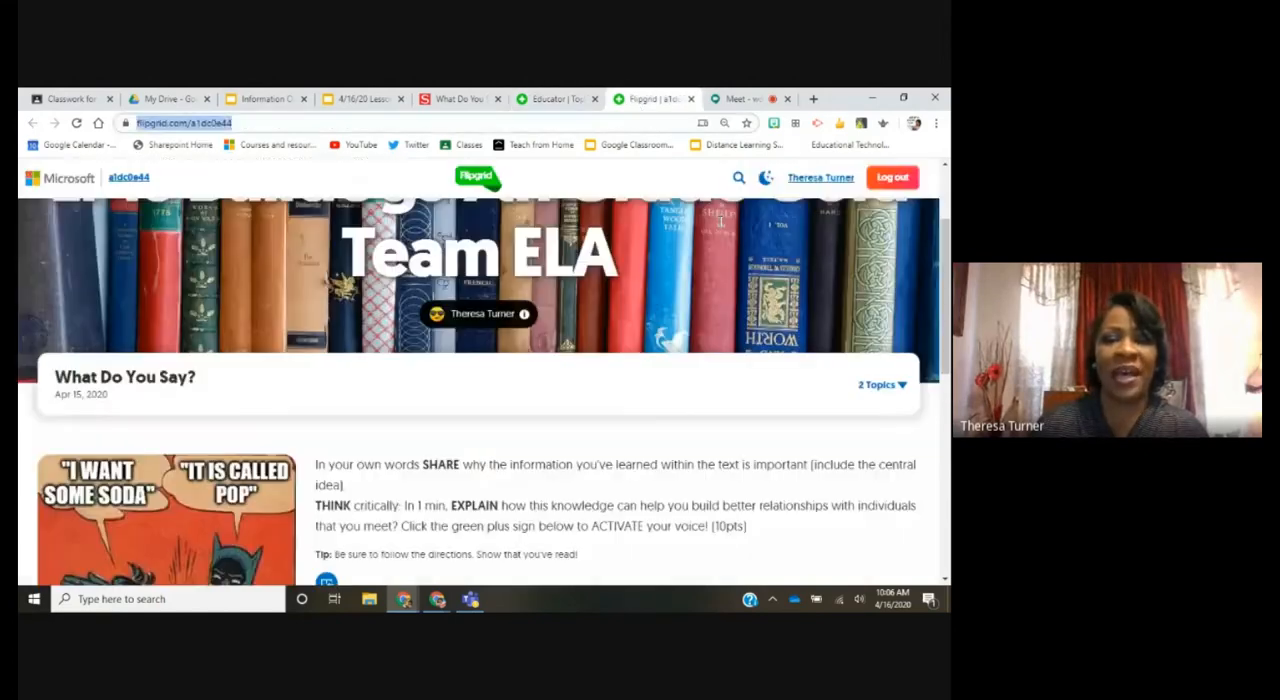
{"action": "scroll", "coordinate": [720, 221], "scroll_direction": "up", "scroll_amount": 2}
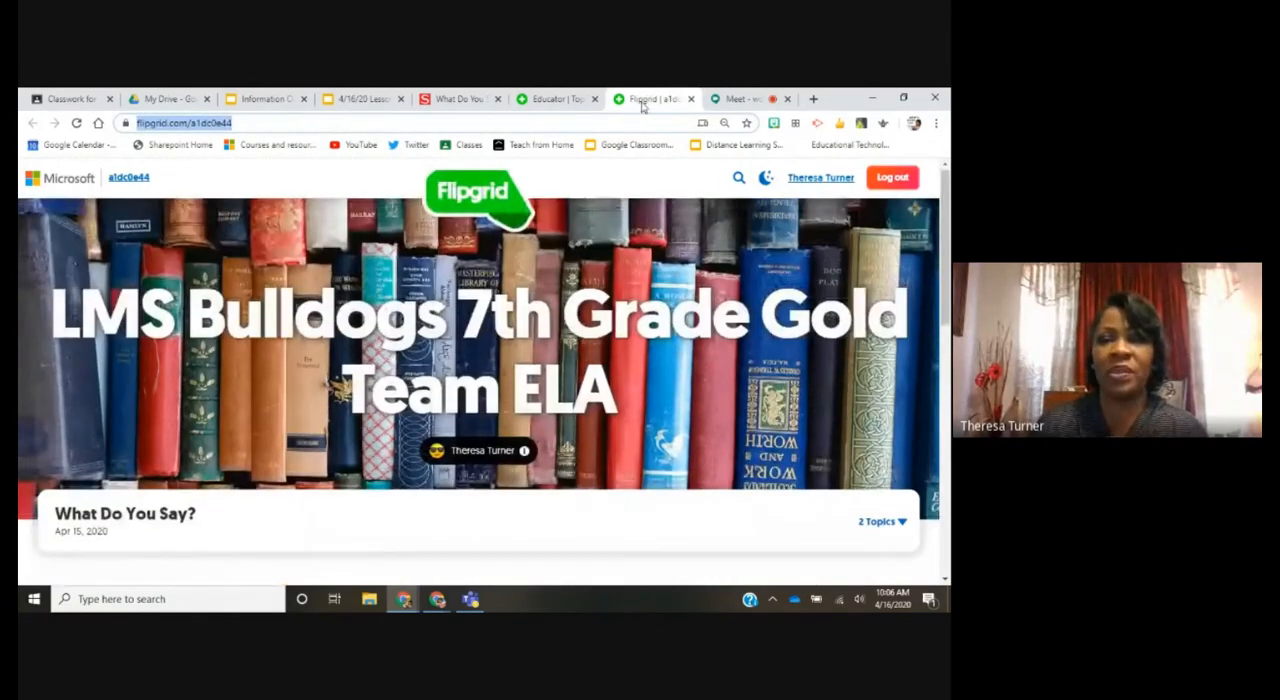
Step: Review the VLA8 assignment draft in Google Classroom and the To Do list on the 4/16/20 lesson slide
{"action": "left_click", "coordinate": [86, 99]}
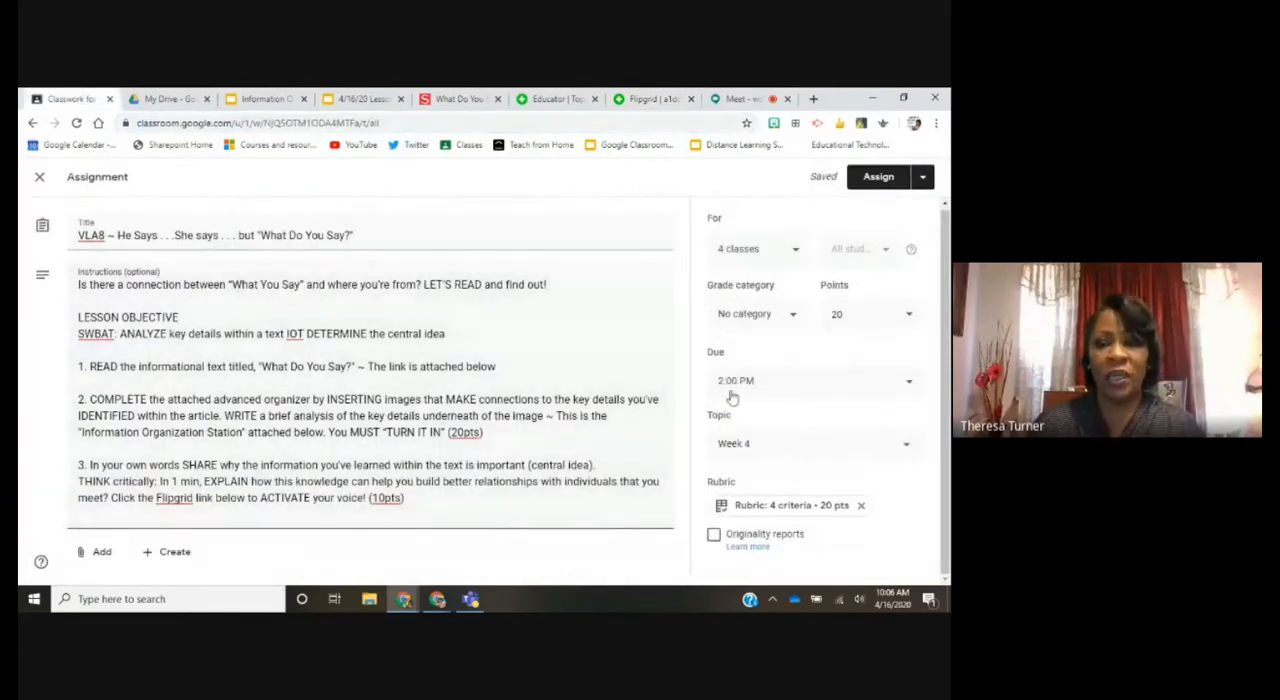
{"action": "scroll", "coordinate": [368, 283], "scroll_direction": "up", "scroll_amount": 1}
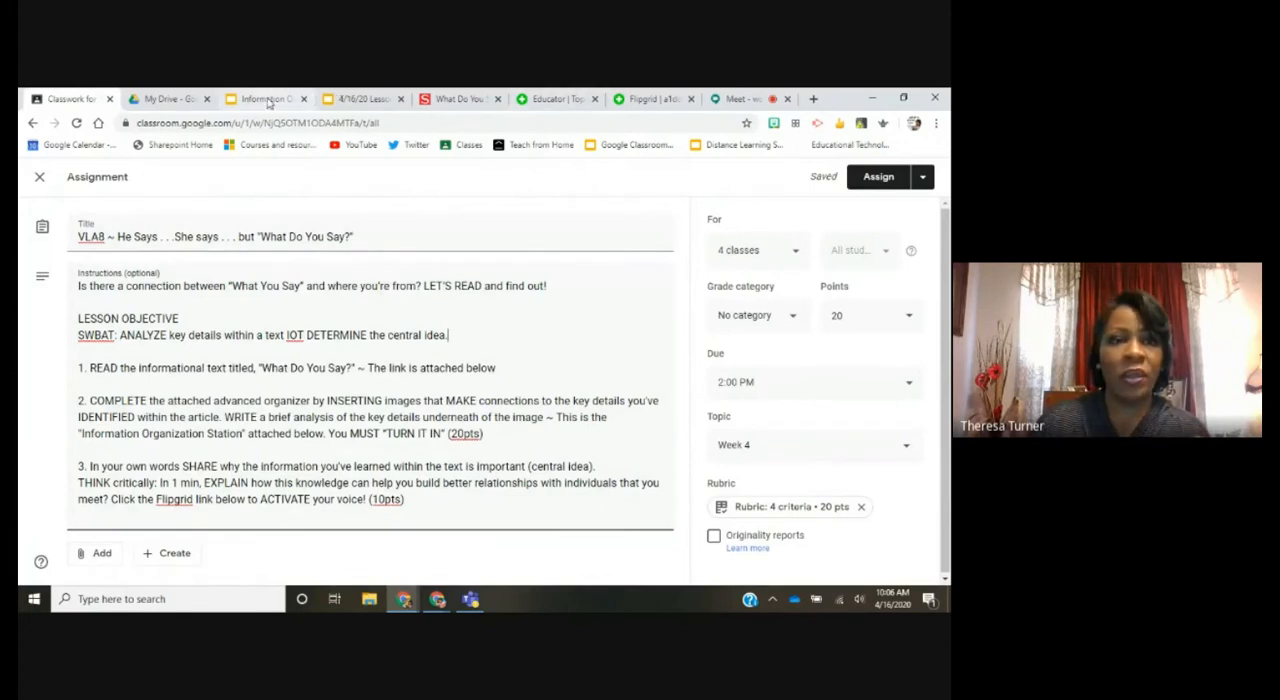
{"action": "left_click", "coordinate": [345, 100]}
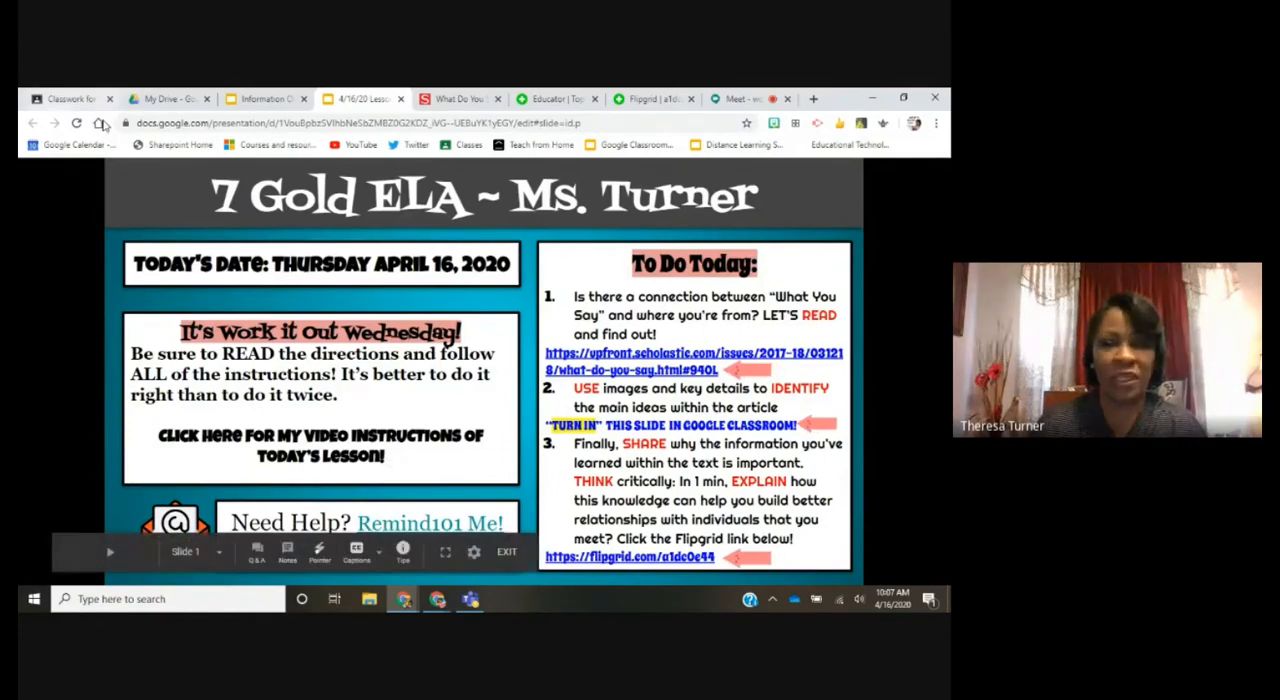
Step: Set the due time of the VLA8 assignment in Google Classroom to 4:00 PM on Apr 16, 2020
{"action": "left_click", "coordinate": [68, 99]}
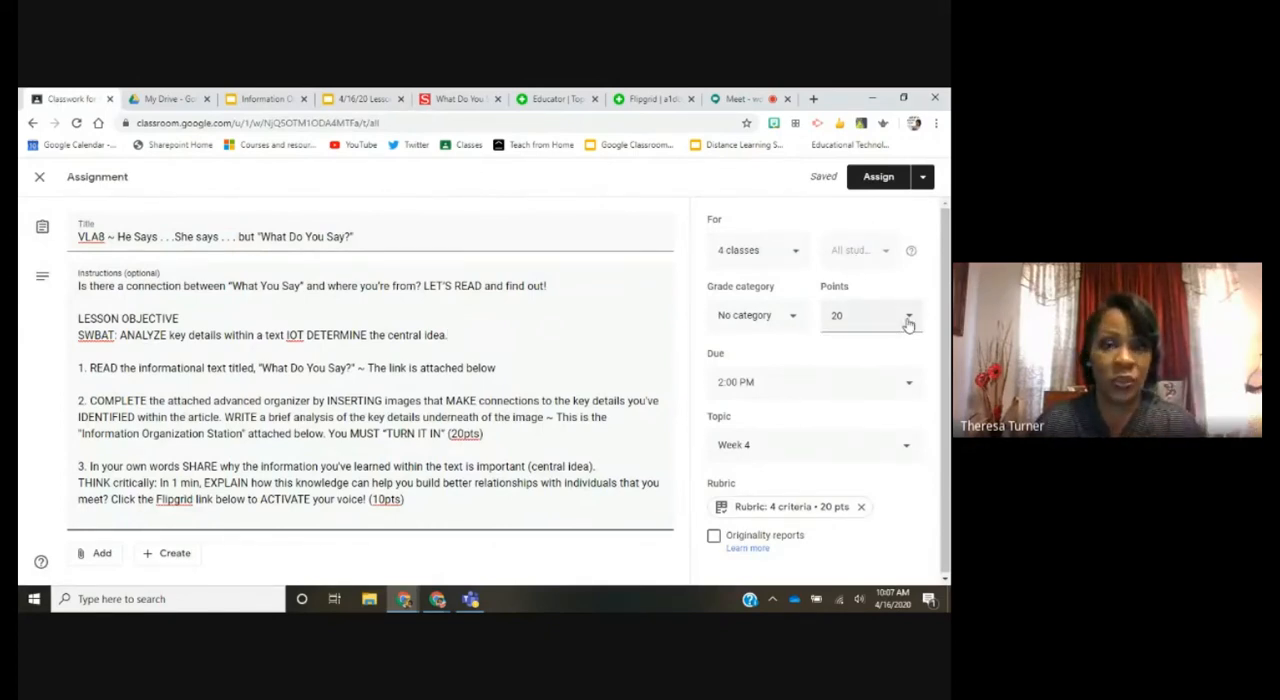
{"action": "left_click", "coordinate": [918, 390]}
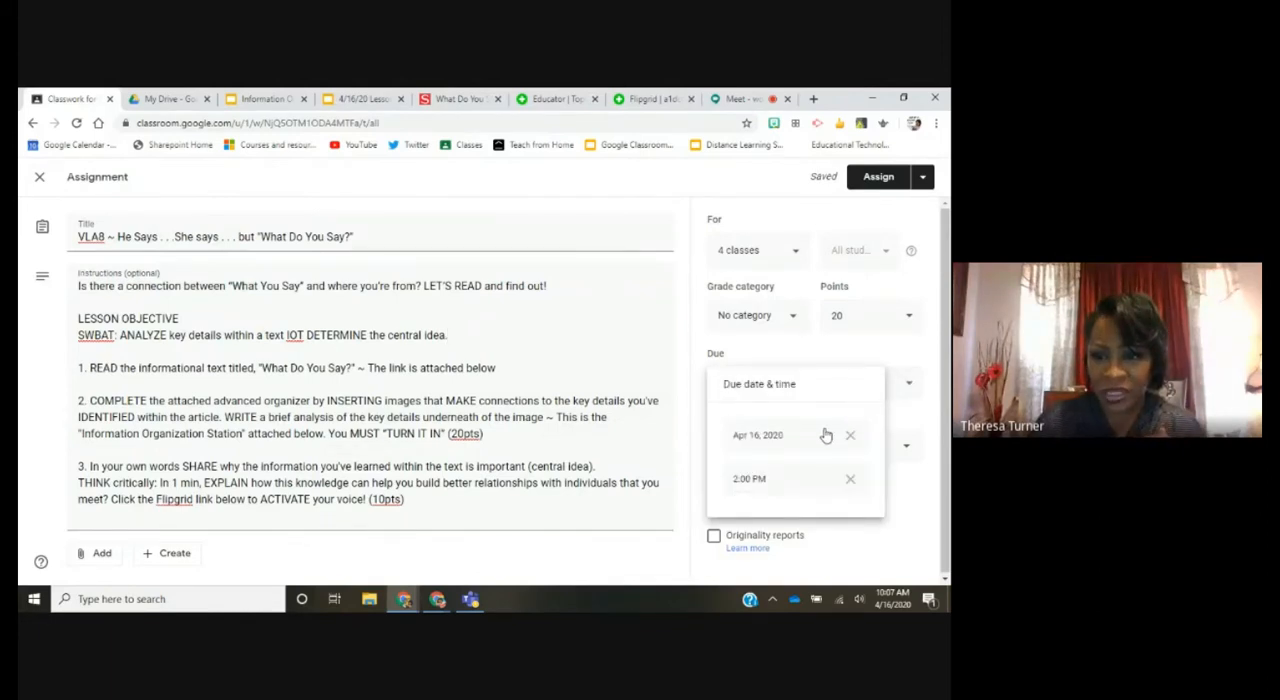
{"action": "left_click", "coordinate": [811, 481]}
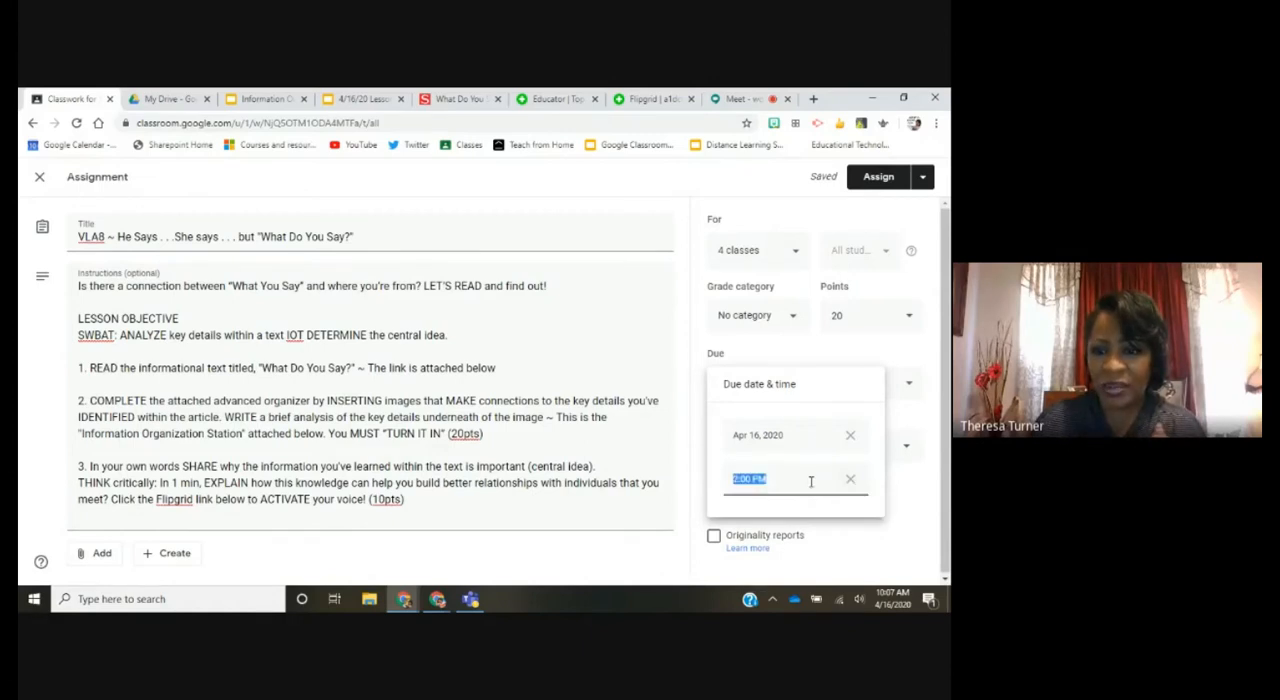
{"action": "type", "text": "4"}
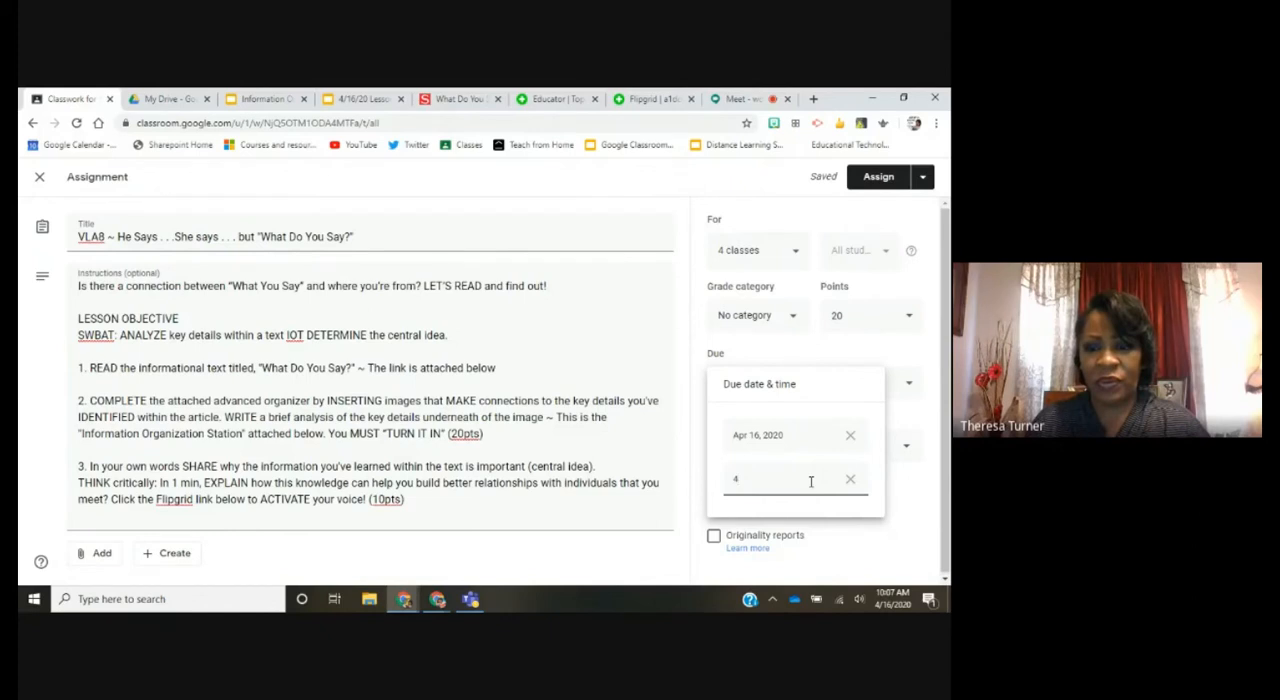
{"action": "left_click", "coordinate": [850, 479]}
{"action": "left_click", "coordinate": [768, 481]}
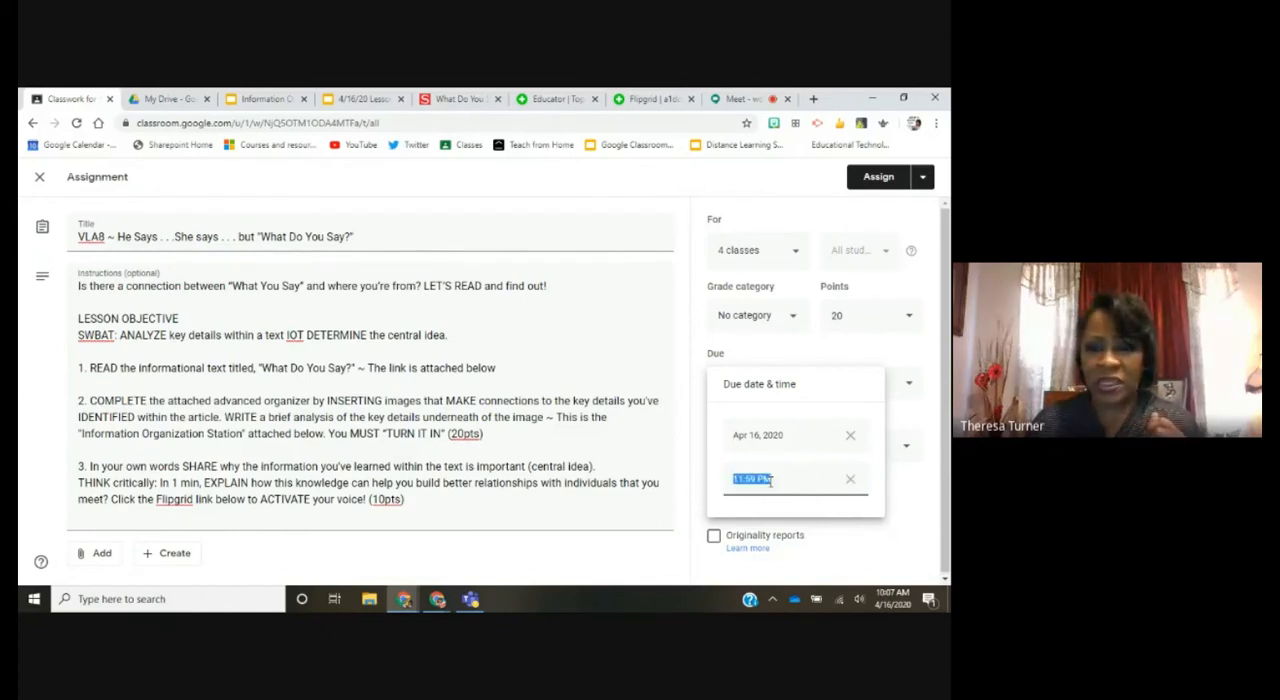
{"action": "left_click", "coordinate": [849, 482]}
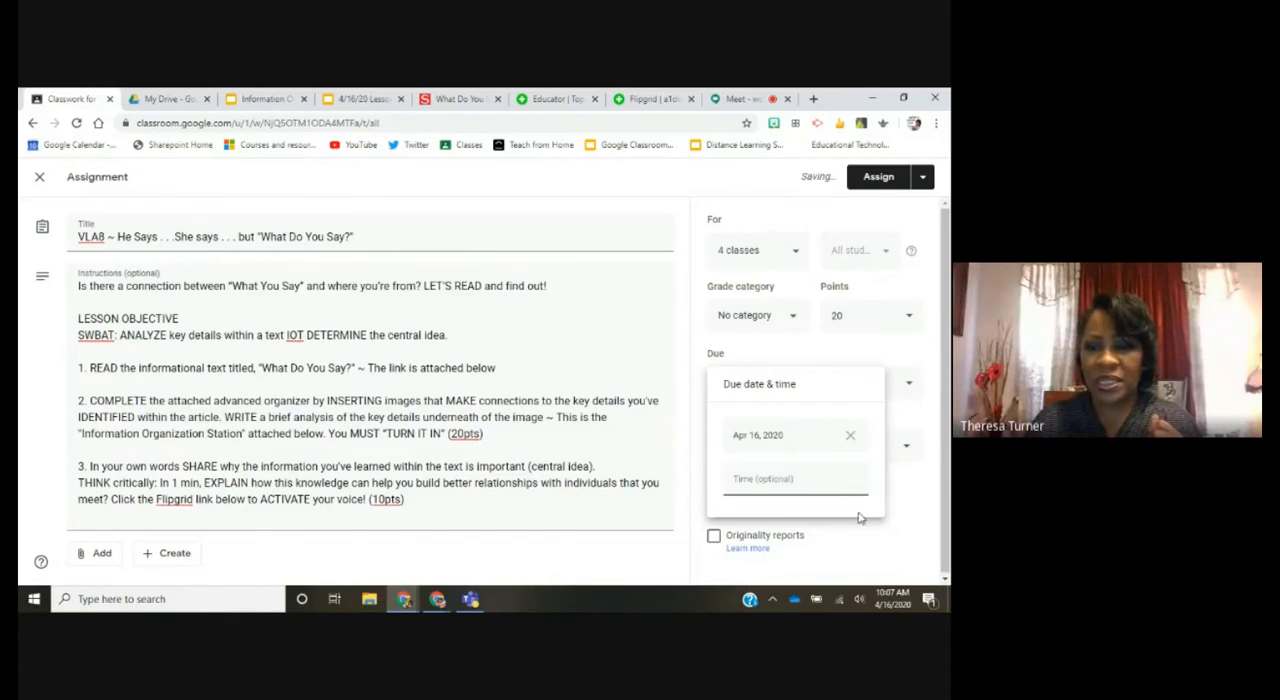
{"action": "left_click", "coordinate": [907, 498]}
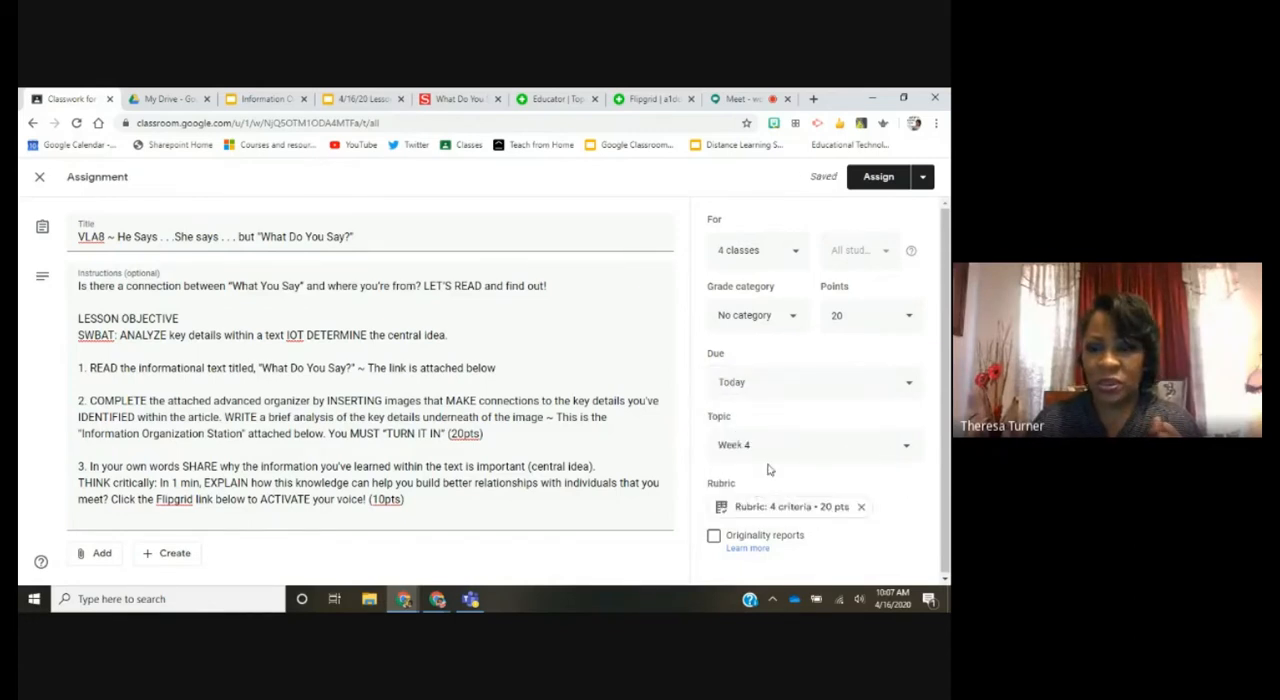
{"action": "left_click", "coordinate": [907, 394]}
{"action": "type", "text": "4"}
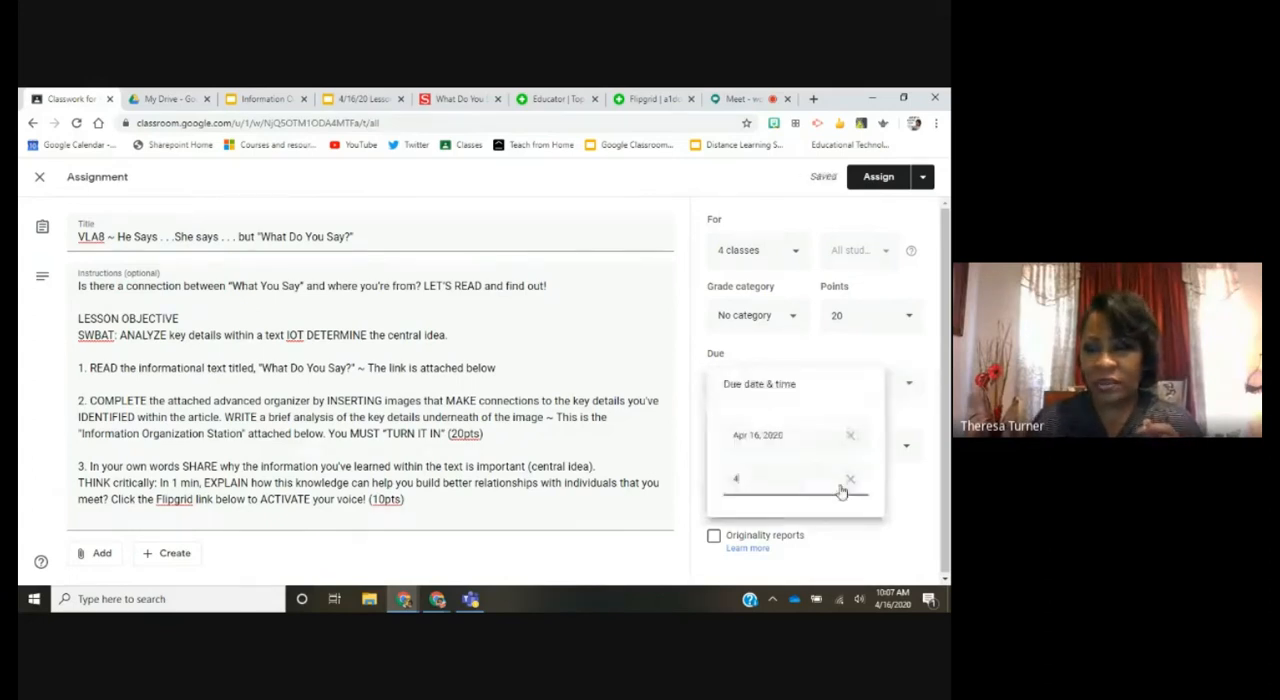
{"action": "left_click", "coordinate": [890, 480]}
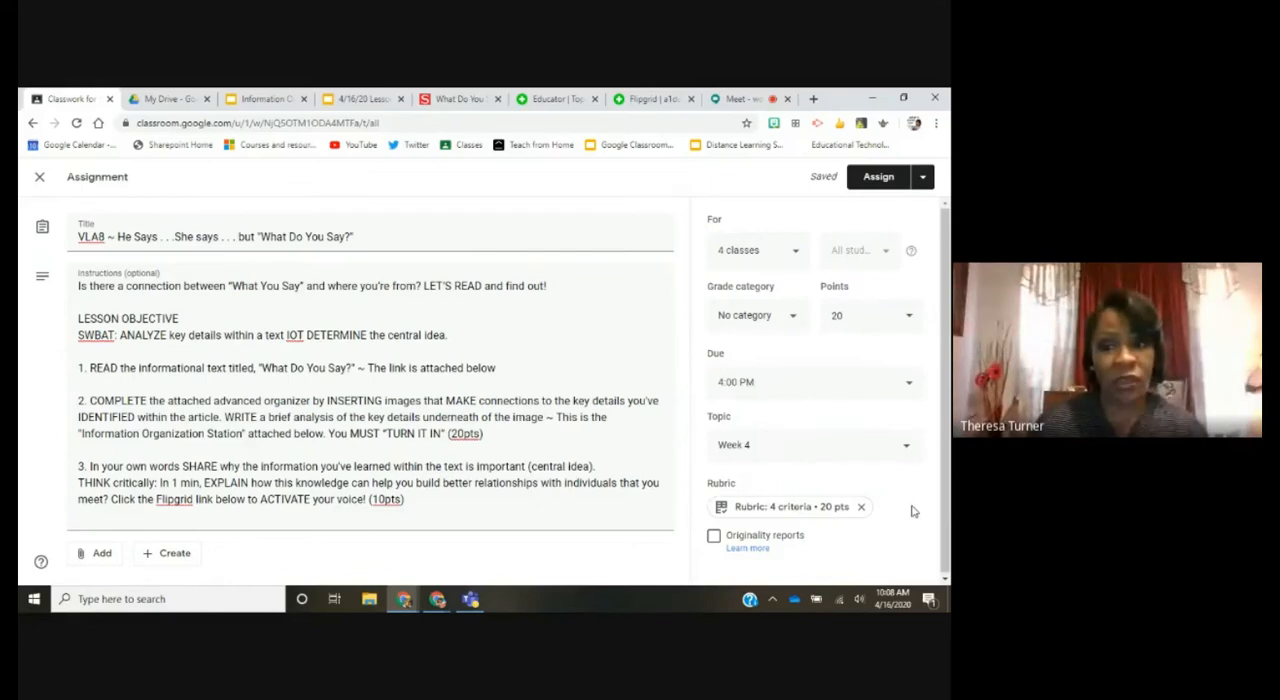
Step: Open the assignment's rubric and check its criteria against the Information Organization Station slide
{"action": "left_click", "coordinate": [801, 514]}
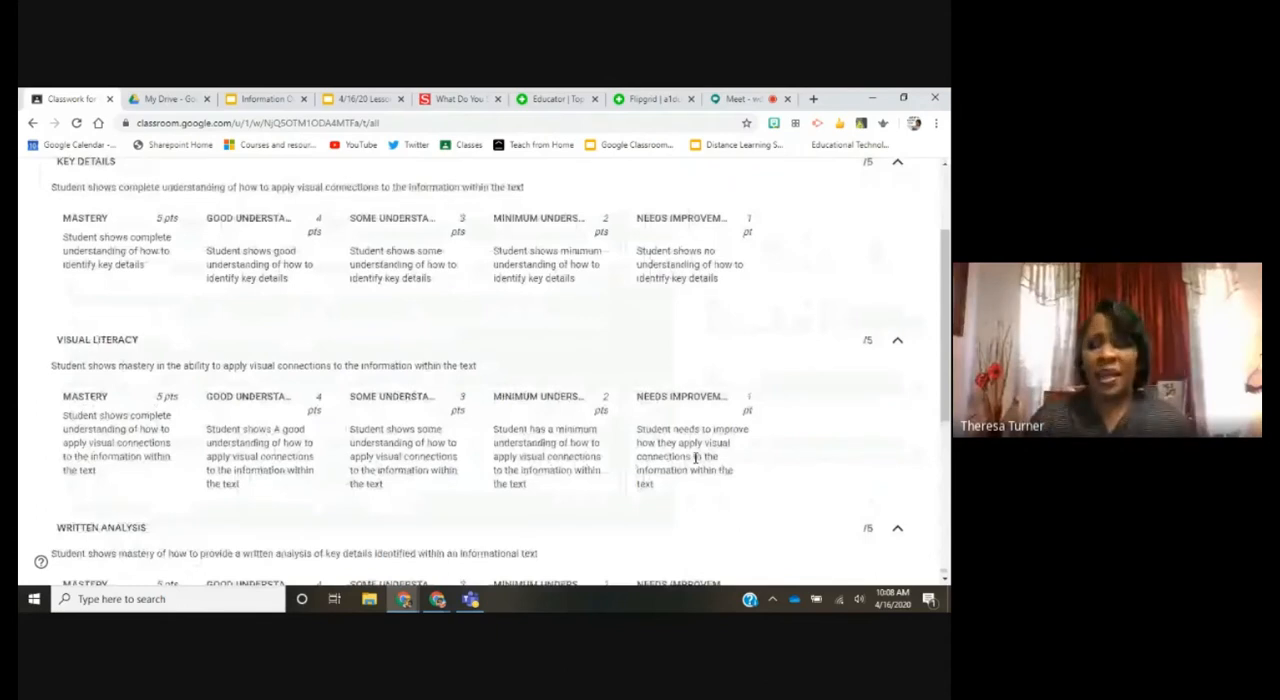
{"action": "scroll", "coordinate": [696, 458], "scroll_direction": "up", "scroll_amount": 1}
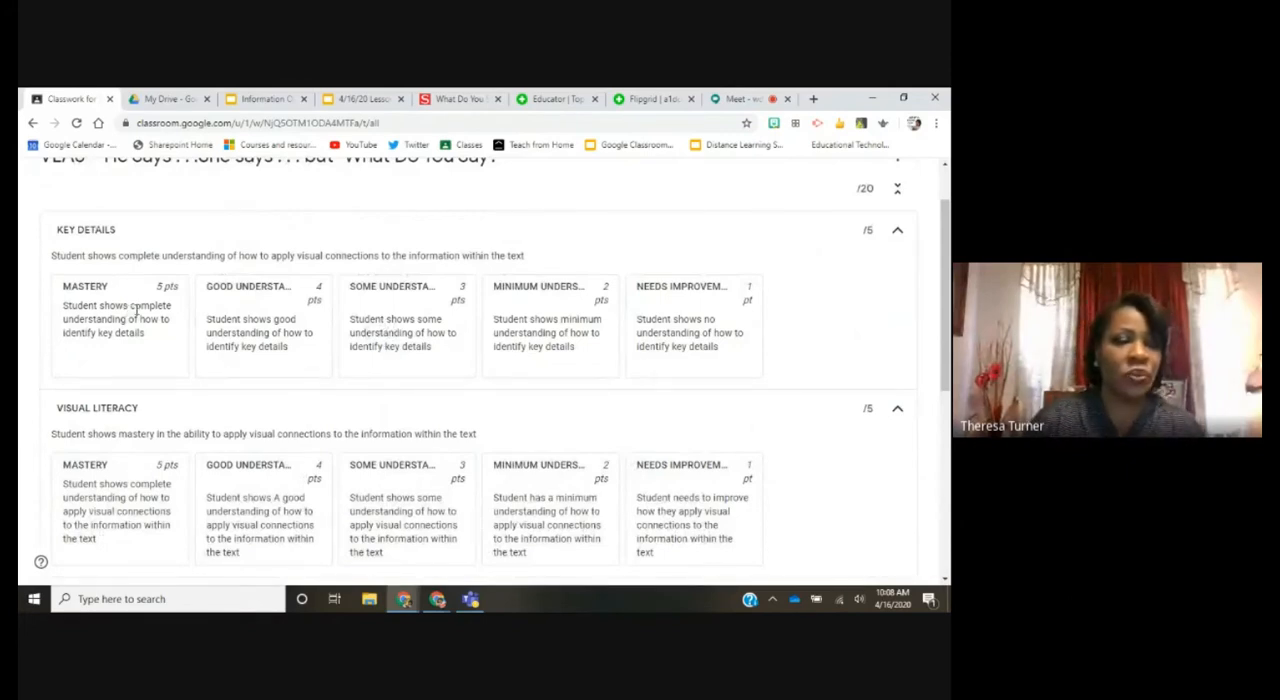
{"action": "scroll", "coordinate": [170, 307], "scroll_direction": "up", "scroll_amount": 2}
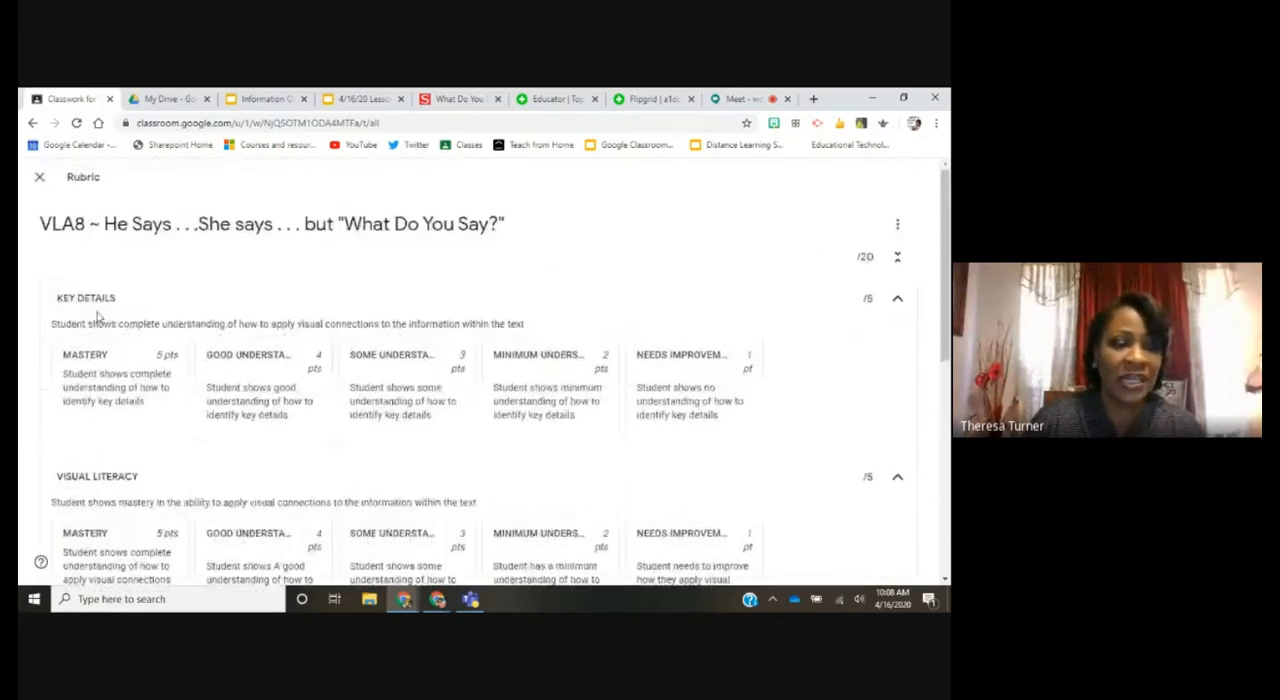
{"action": "left_click", "coordinate": [266, 99]}
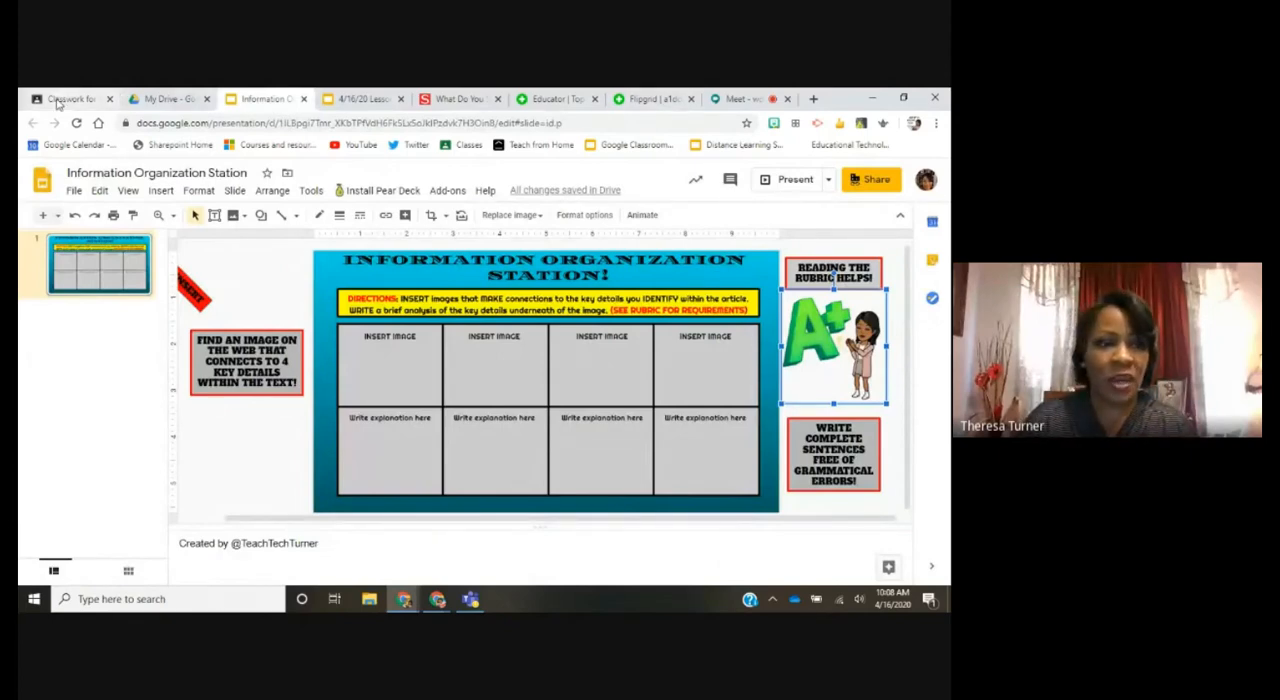
{"action": "left_click", "coordinate": [62, 99]}
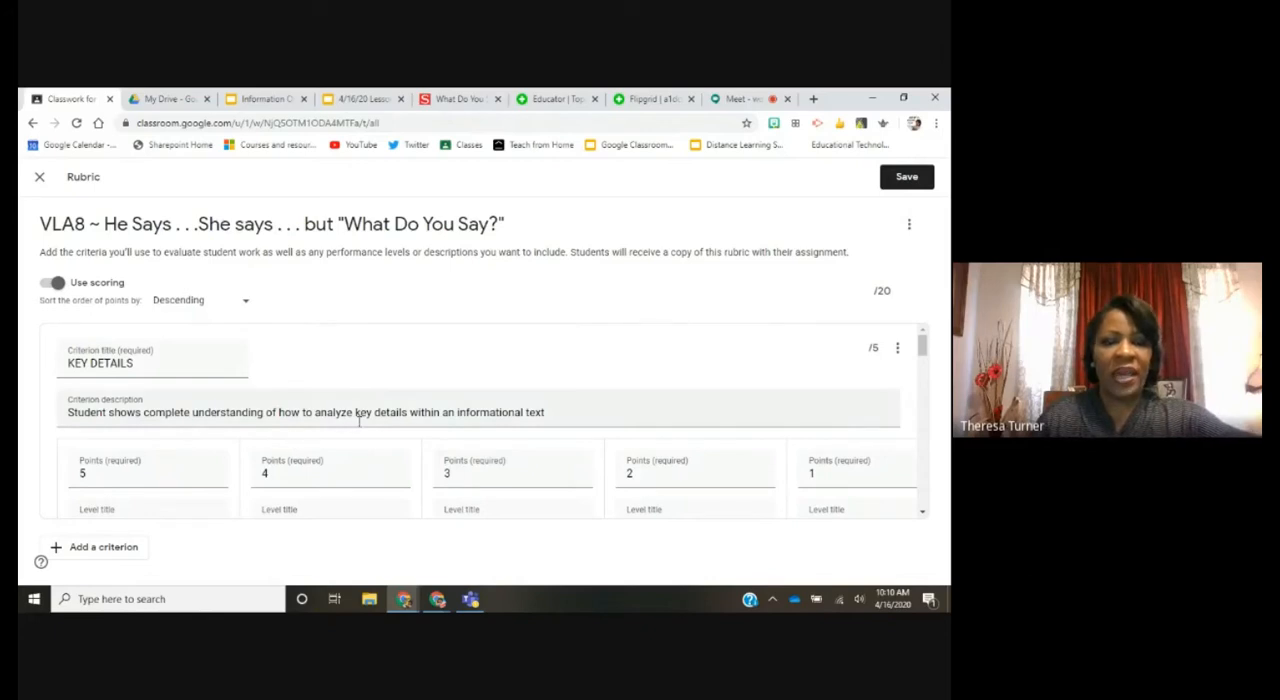
Step: Review the Key Details, Visual Literacy and Written Analysis criteria, comparing them with the image and explanation cells of the organizer slide
{"action": "scroll", "coordinate": [441, 423], "scroll_direction": "down", "scroll_amount": 1}
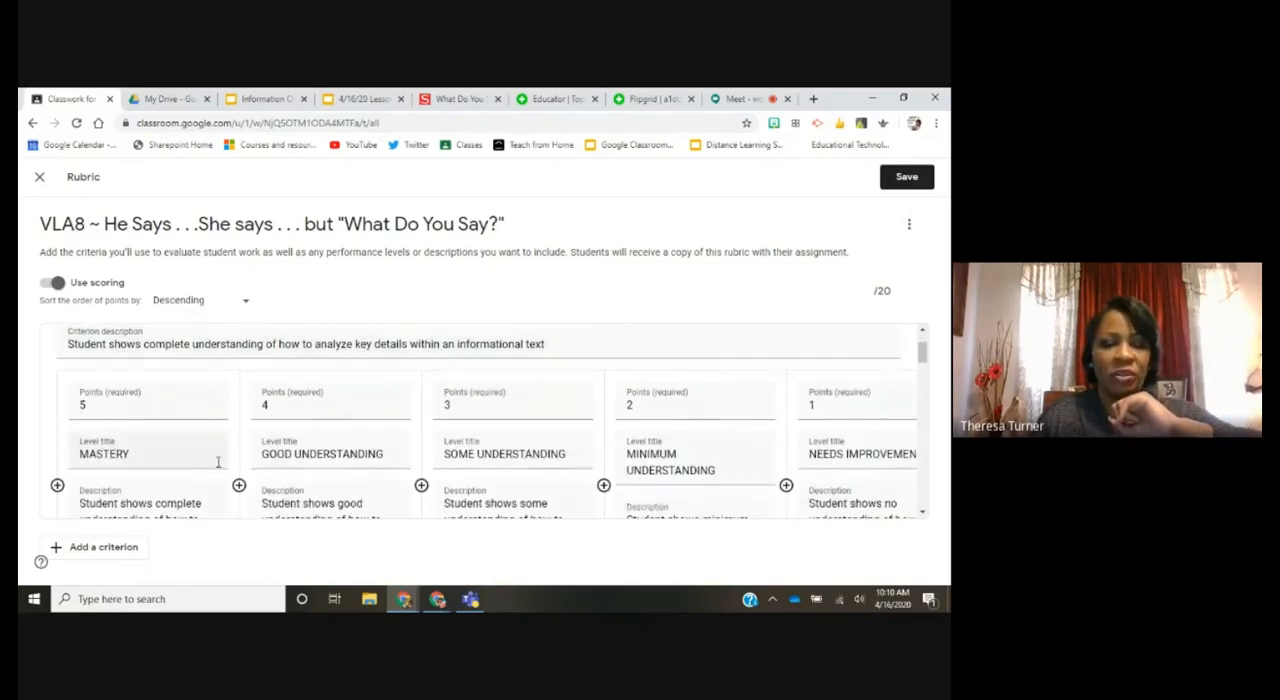
{"action": "scroll", "coordinate": [297, 481], "scroll_direction": "down", "scroll_amount": 5}
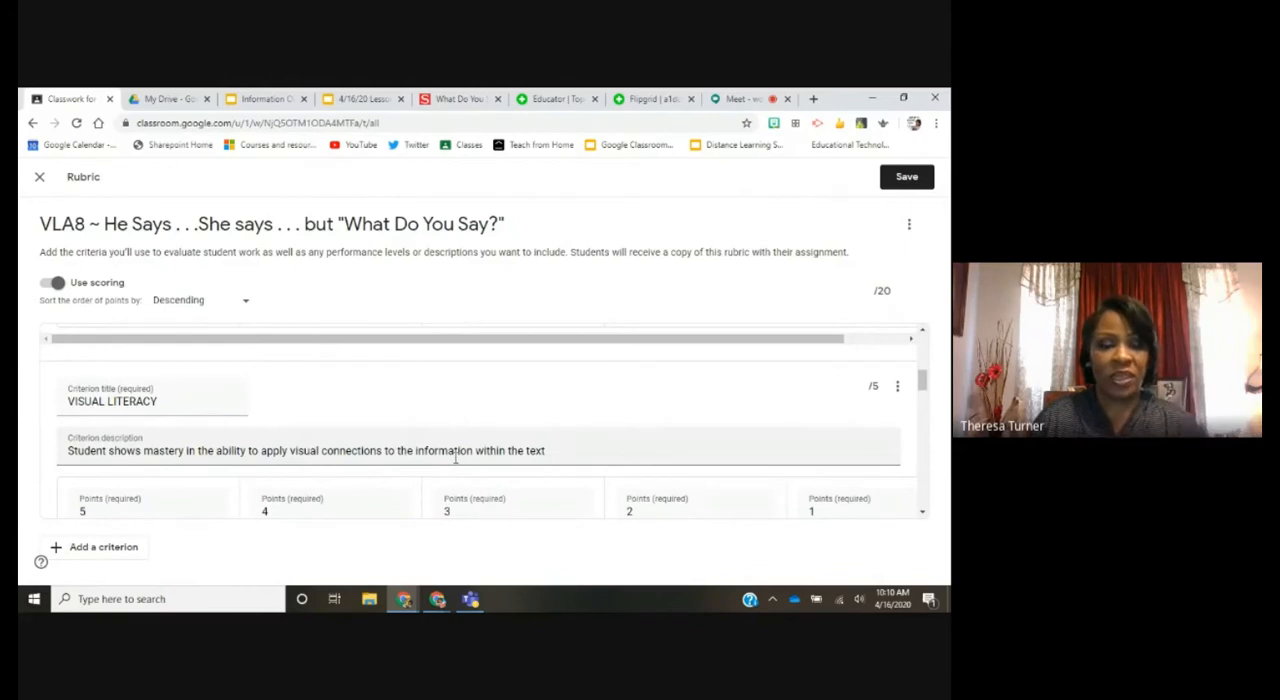
{"action": "scroll", "coordinate": [455, 458], "scroll_direction": "down", "scroll_amount": 5}
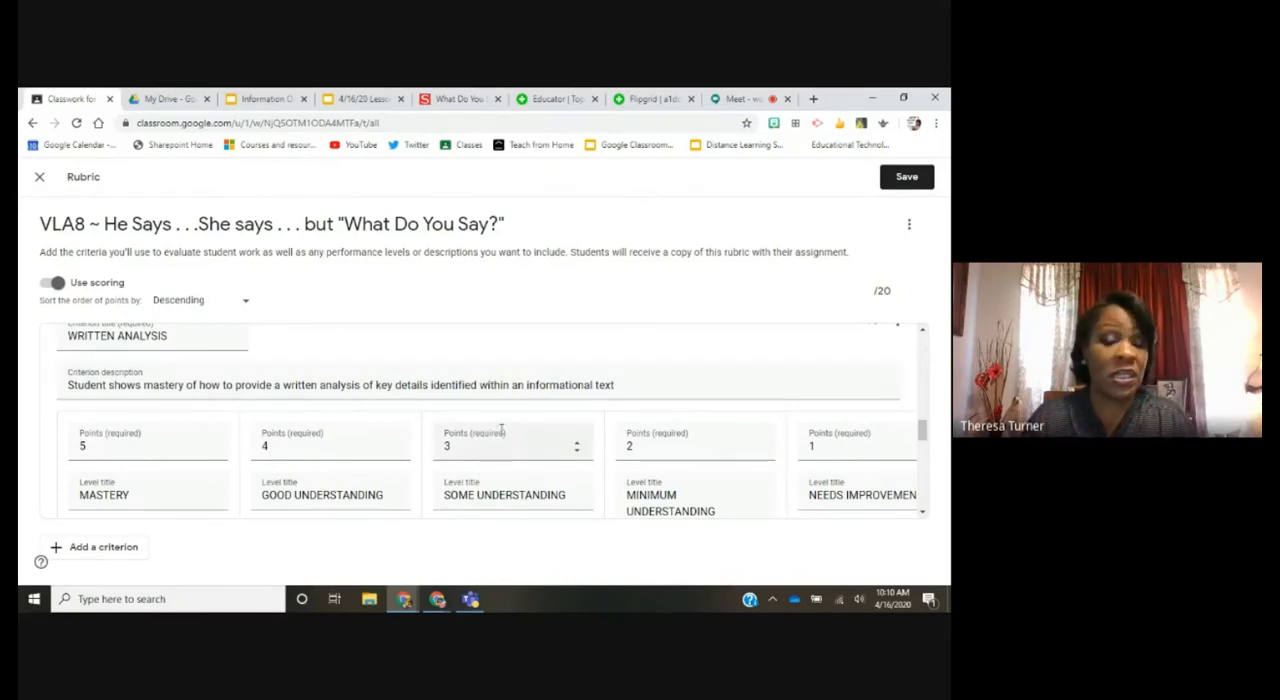
{"action": "scroll", "coordinate": [521, 443], "scroll_direction": "down", "scroll_amount": 3}
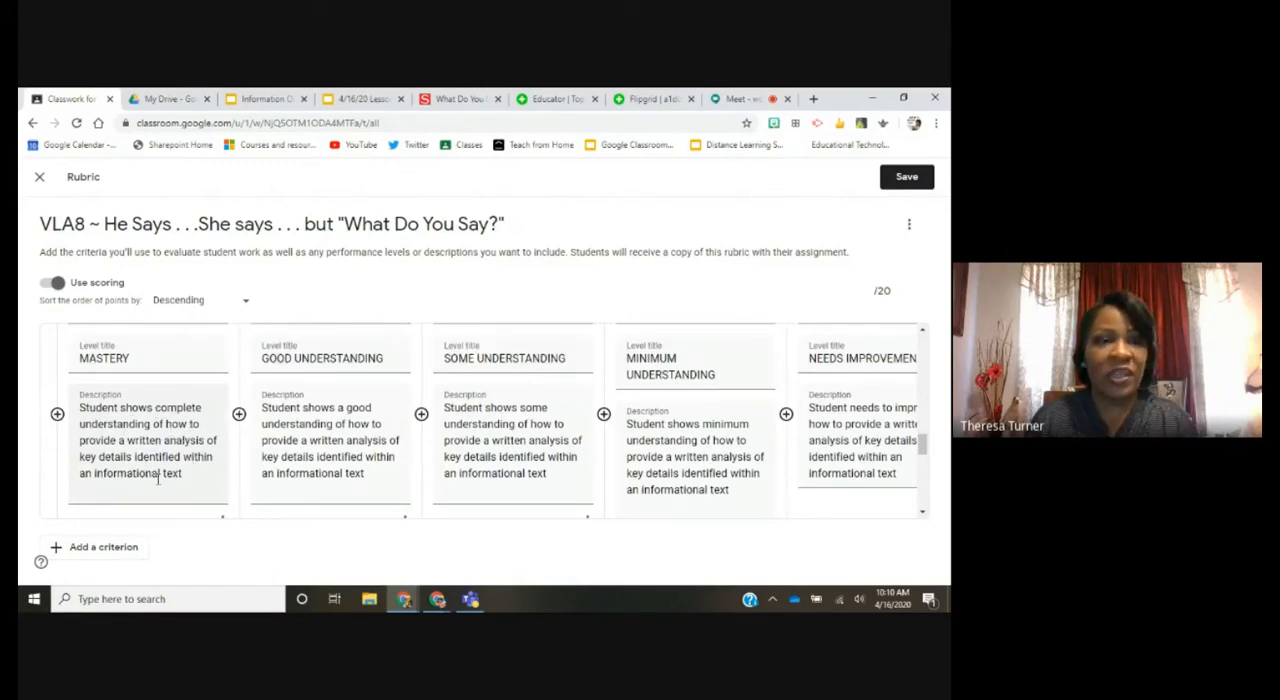
{"action": "left_click", "coordinate": [258, 100]}
{"action": "left_click", "coordinate": [430, 362]}
{"action": "left_click", "coordinate": [390, 421]}
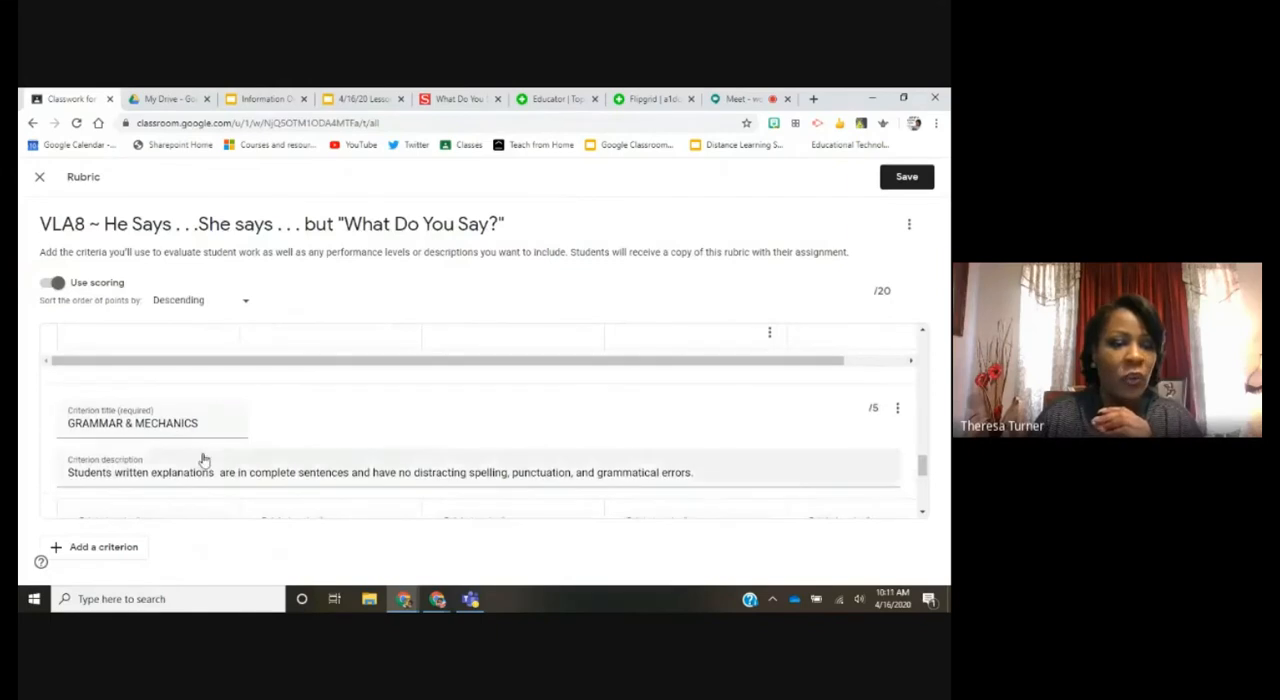
Step: Review the Grammar & Mechanics criterion and its level descriptions, and save the rubric
{"action": "scroll", "coordinate": [203, 455], "scroll_direction": "down", "scroll_amount": 1}
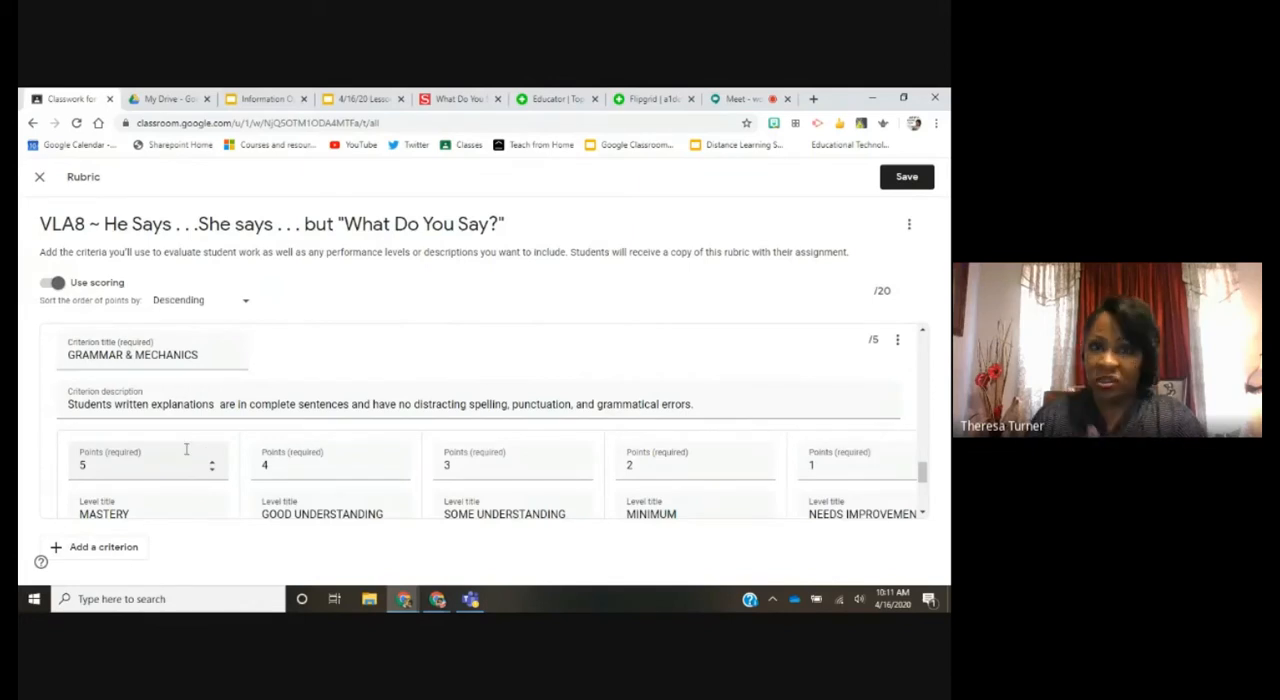
{"action": "scroll", "coordinate": [185, 458], "scroll_direction": "down", "scroll_amount": 2}
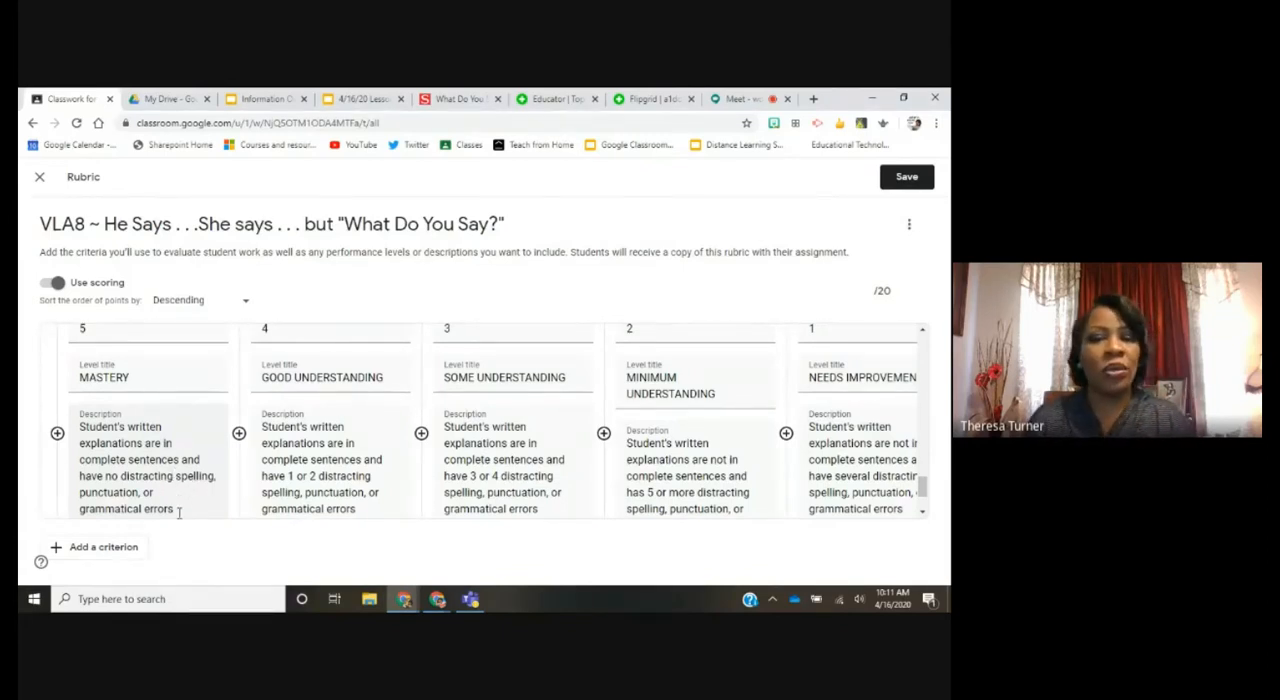
{"action": "scroll", "coordinate": [230, 496], "scroll_direction": "down", "scroll_amount": 6}
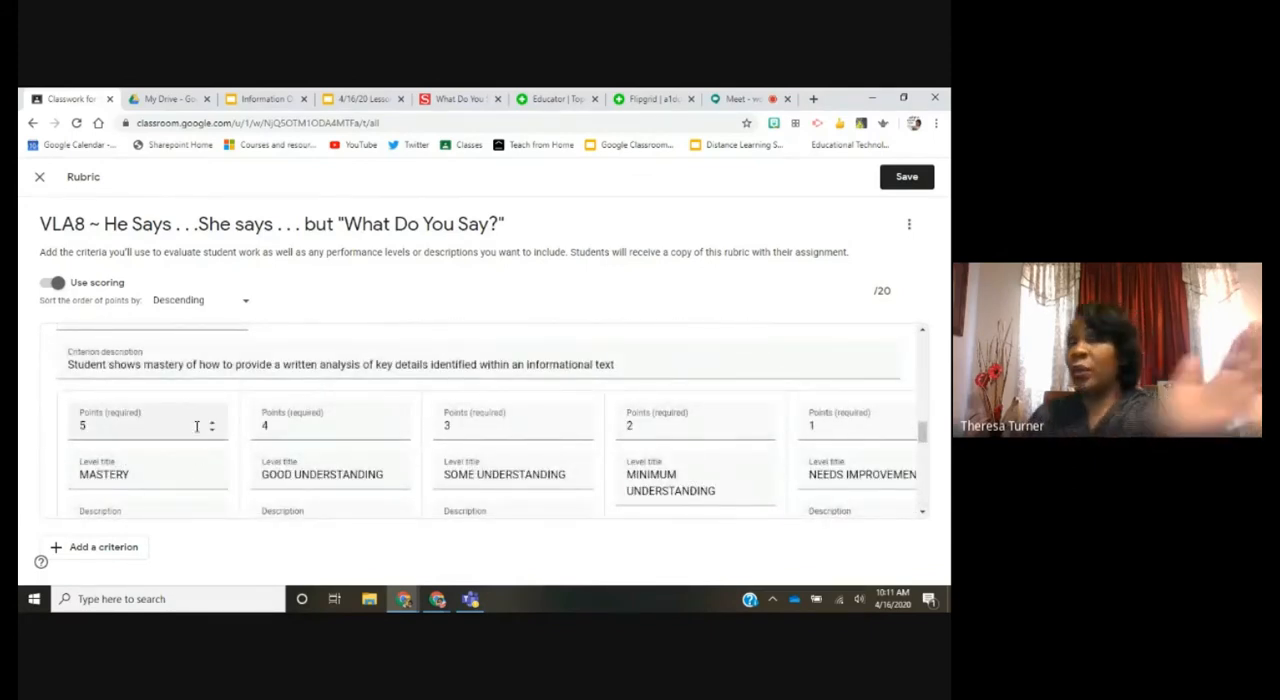
{"action": "scroll", "coordinate": [152, 428], "scroll_direction": "up", "scroll_amount": 10}
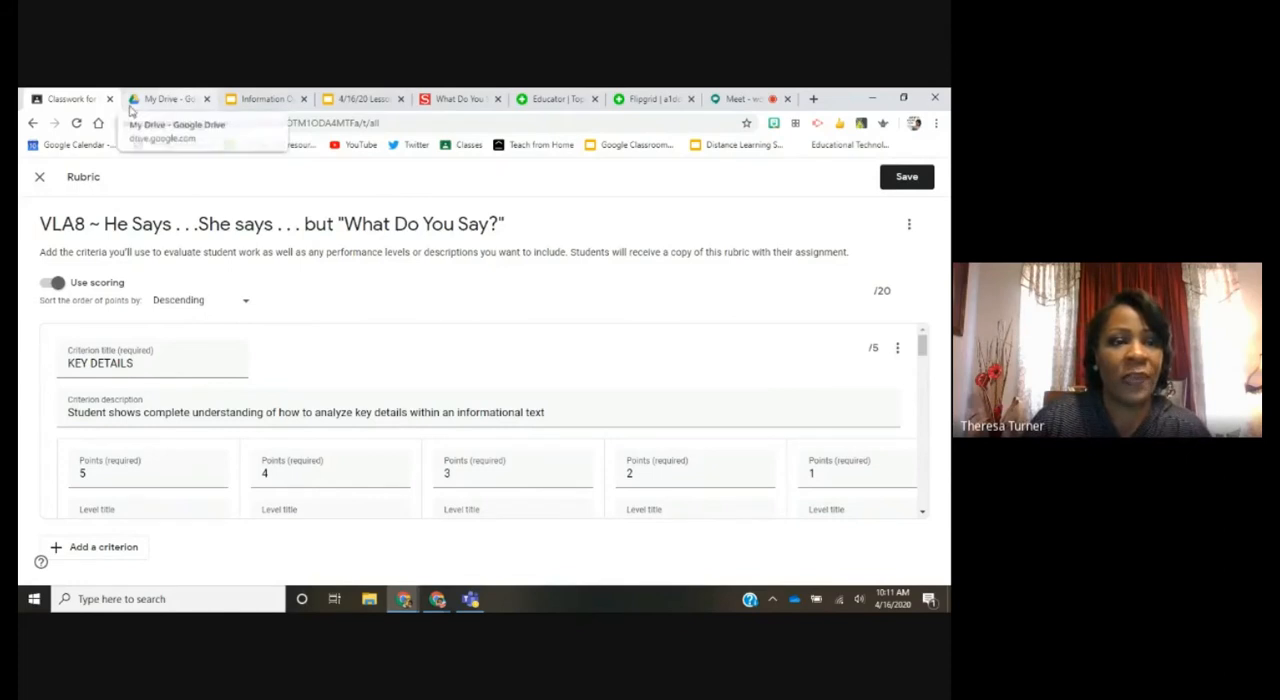
{"action": "left_click", "coordinate": [906, 177]}
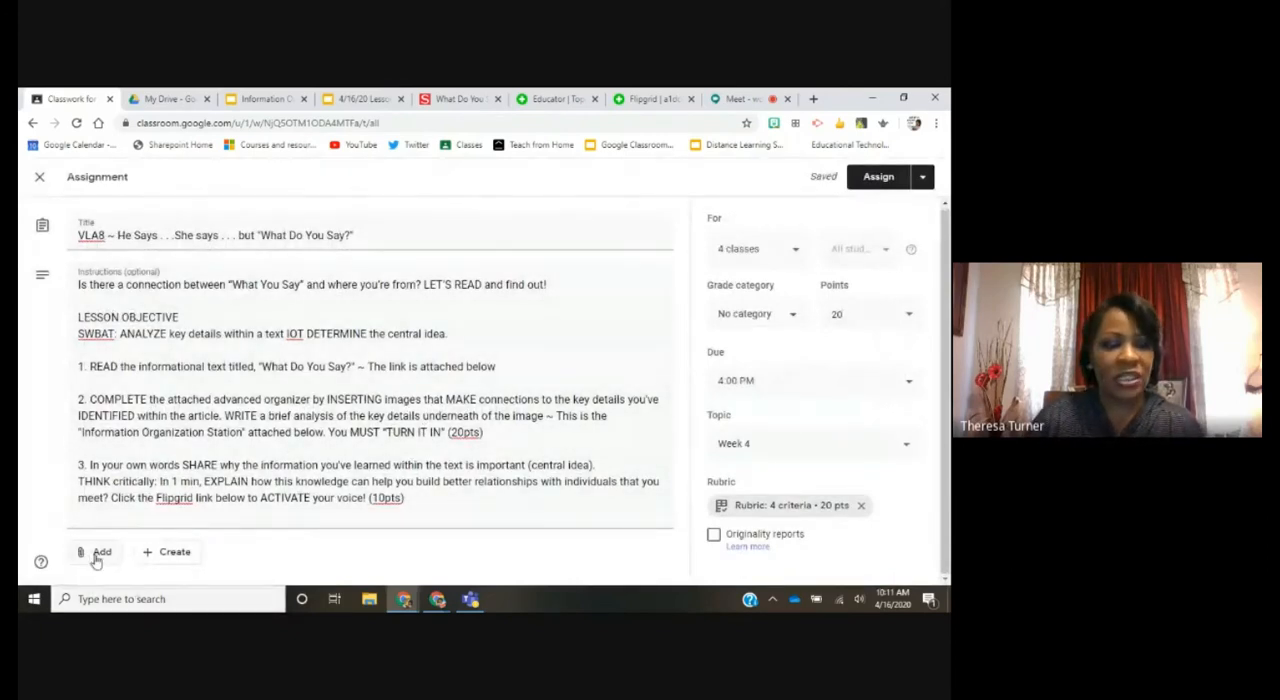
Step: Attach the "Information Organization Station" slides file from Google Drive to the VLA8 assignment
{"action": "left_click", "coordinate": [100, 556]}
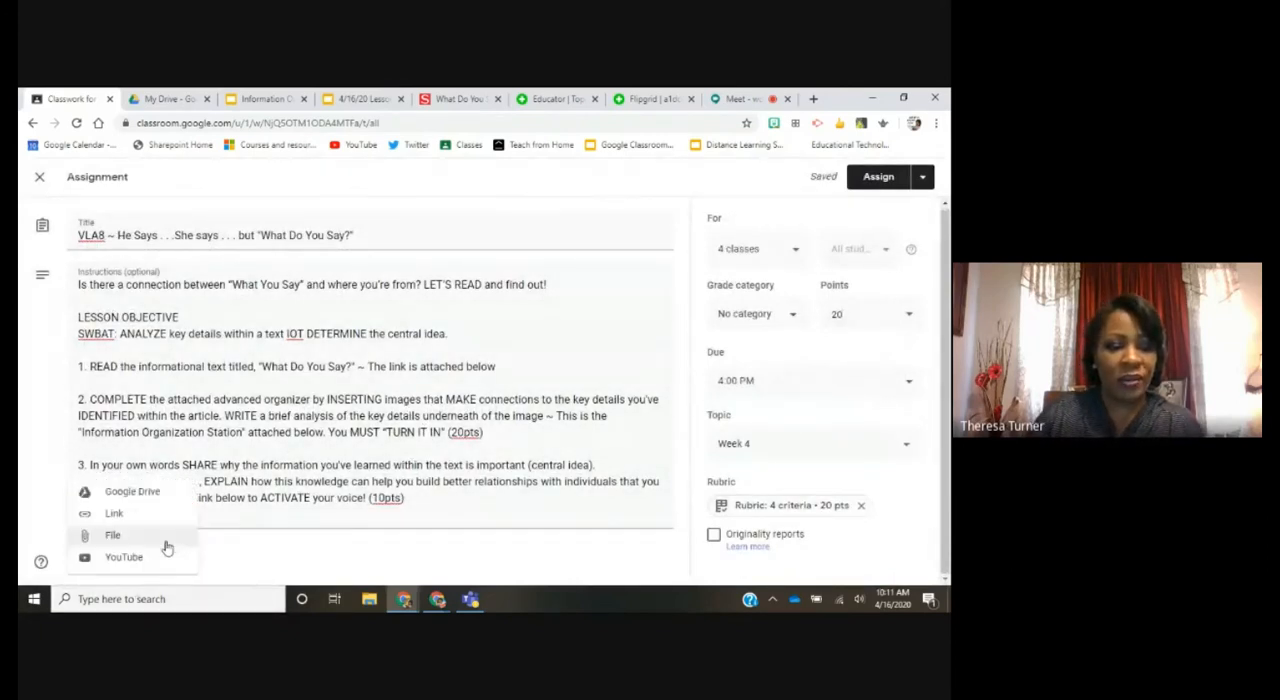
{"action": "left_click", "coordinate": [133, 494]}
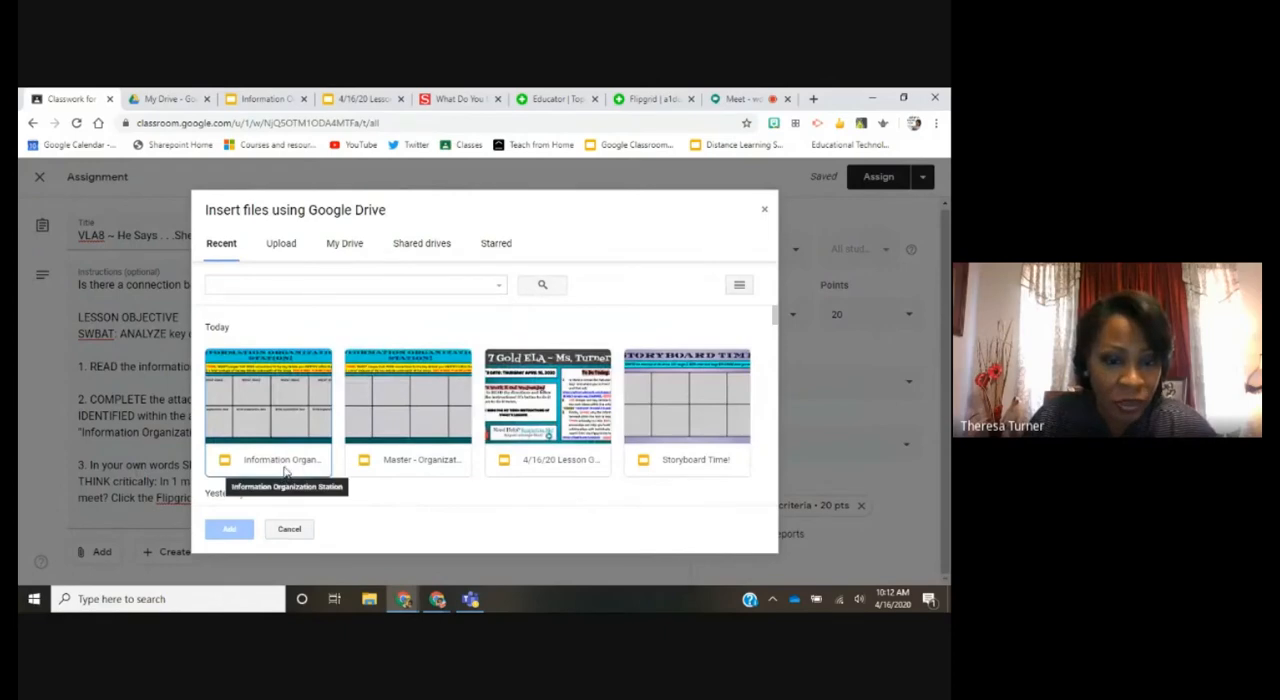
{"action": "left_click", "coordinate": [280, 465]}
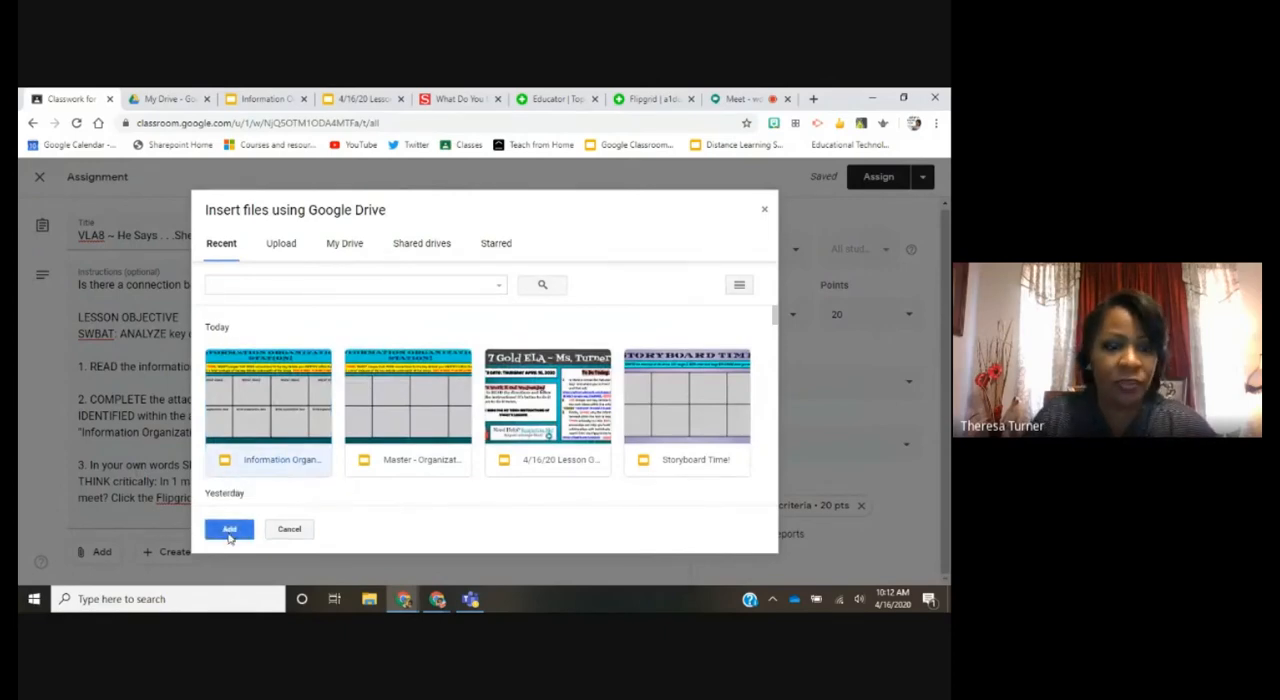
{"action": "left_click", "coordinate": [229, 530]}
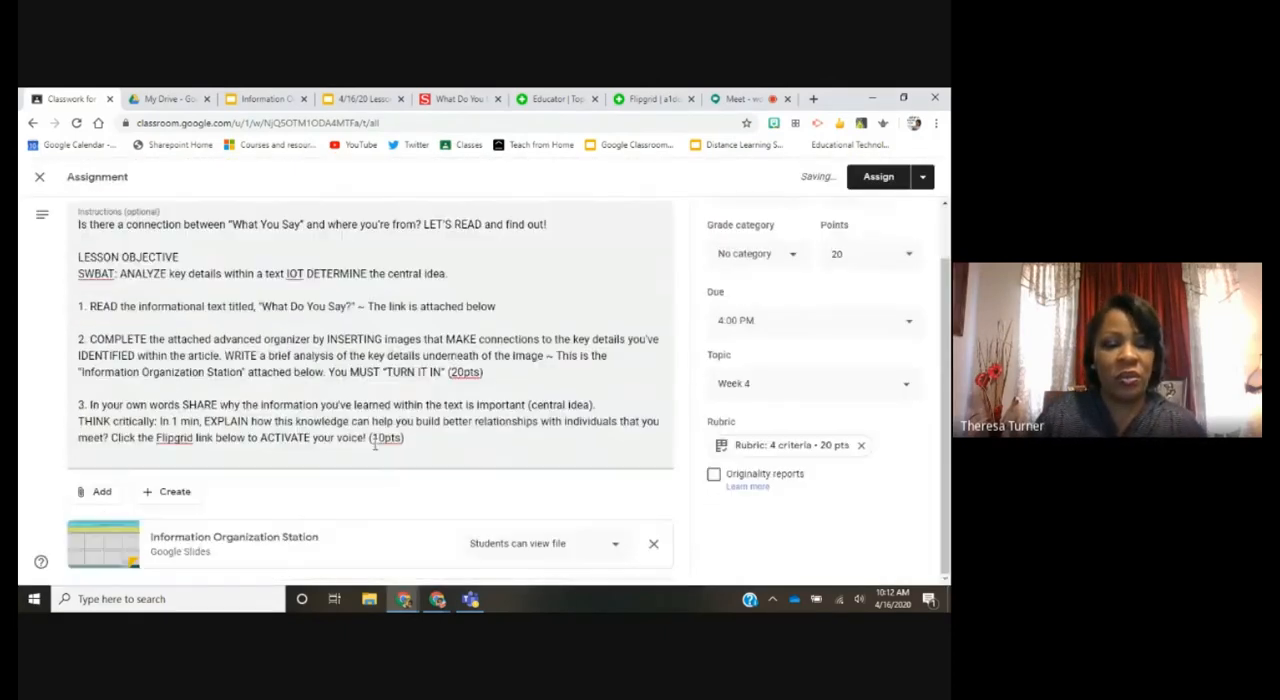
{"action": "left_click", "coordinate": [97, 493]}
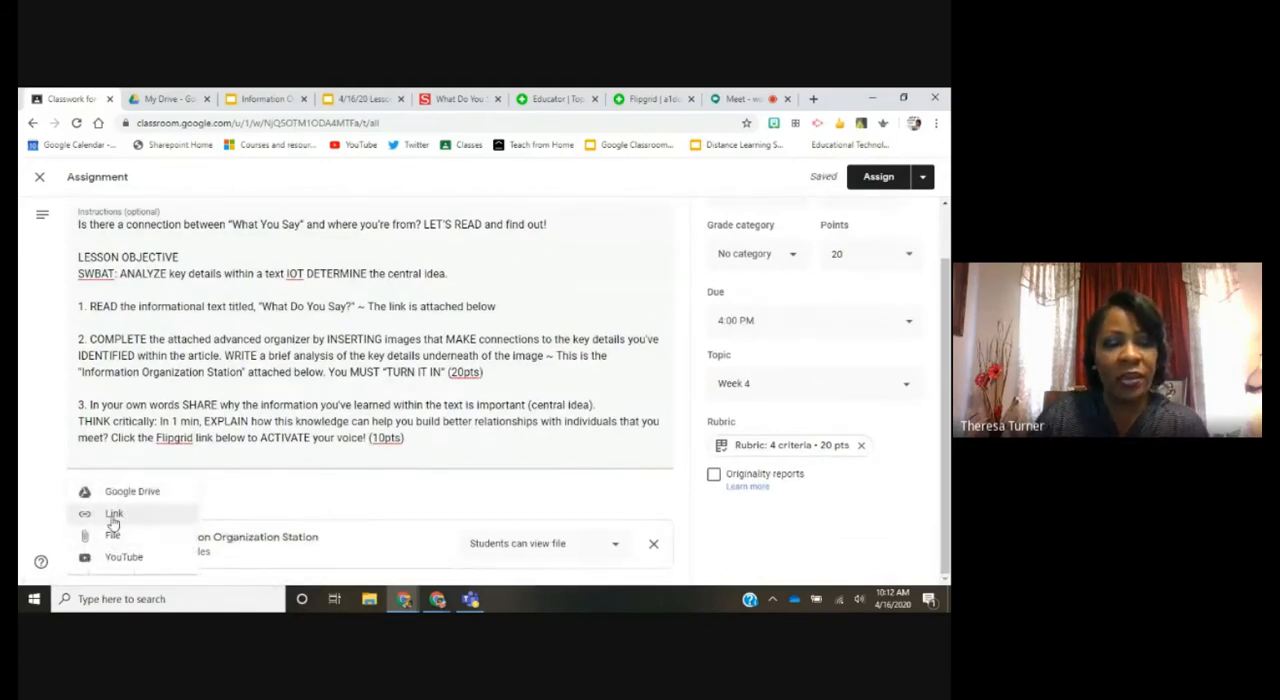
{"action": "left_click", "coordinate": [113, 515]}
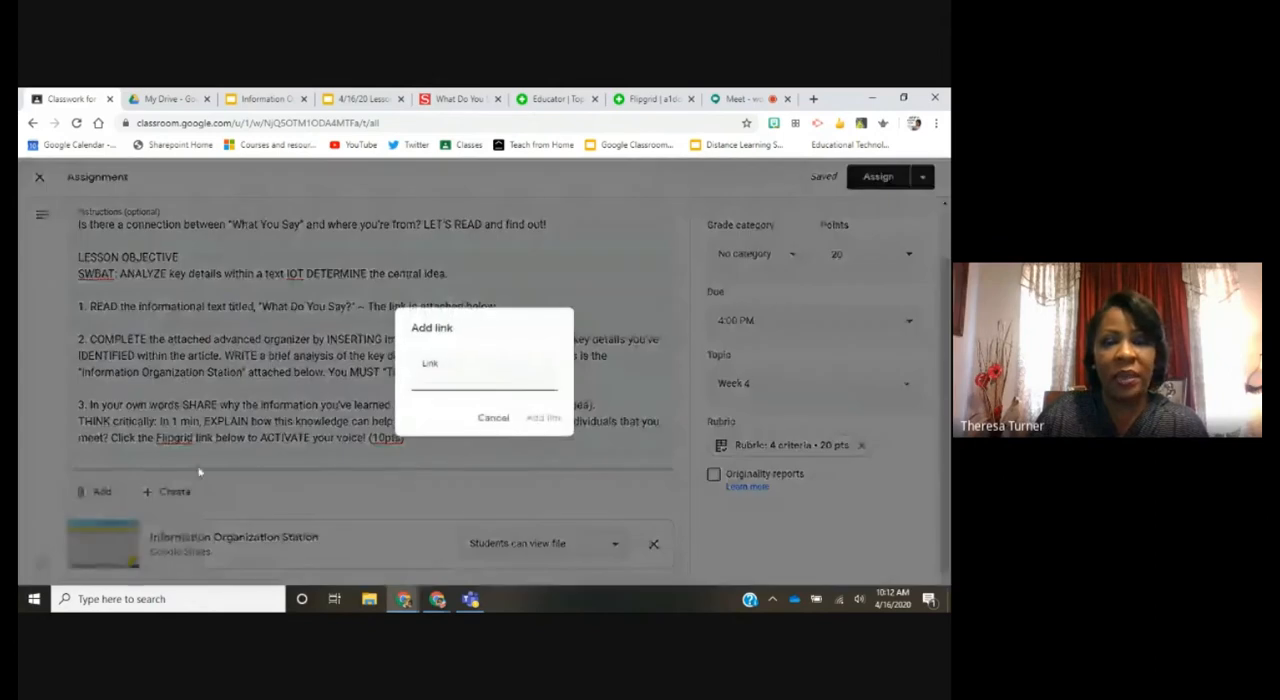
{"action": "left_click", "coordinate": [652, 100]}
{"action": "left_click", "coordinate": [295, 121]}
{"action": "key", "text": "ctrl+c"}
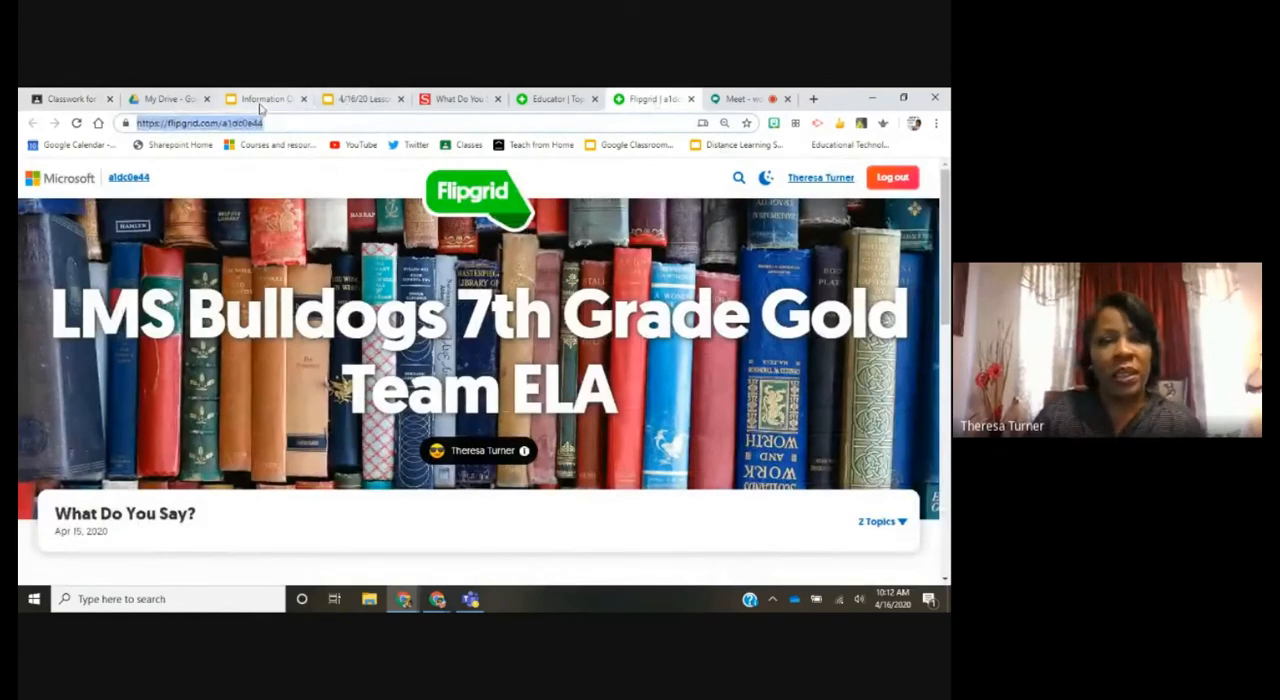
{"action": "left_click", "coordinate": [65, 99]}
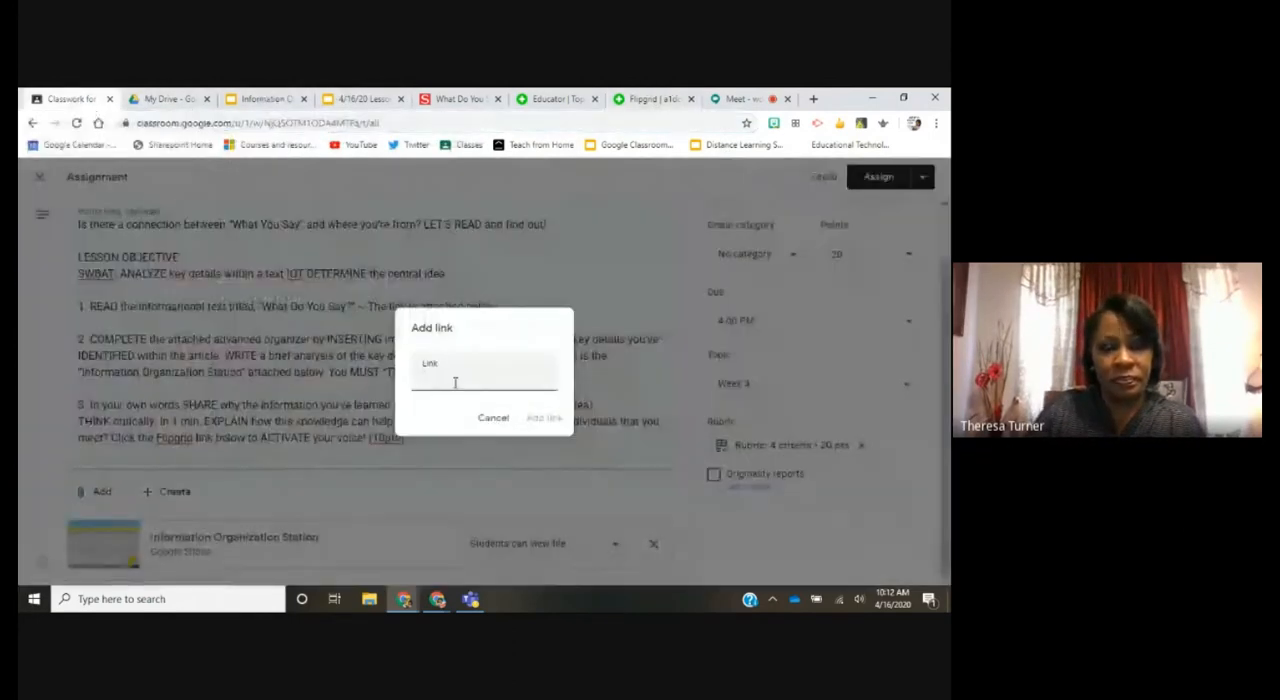
{"action": "right_click", "coordinate": [456, 378]}
{"action": "left_click", "coordinate": [512, 286]}
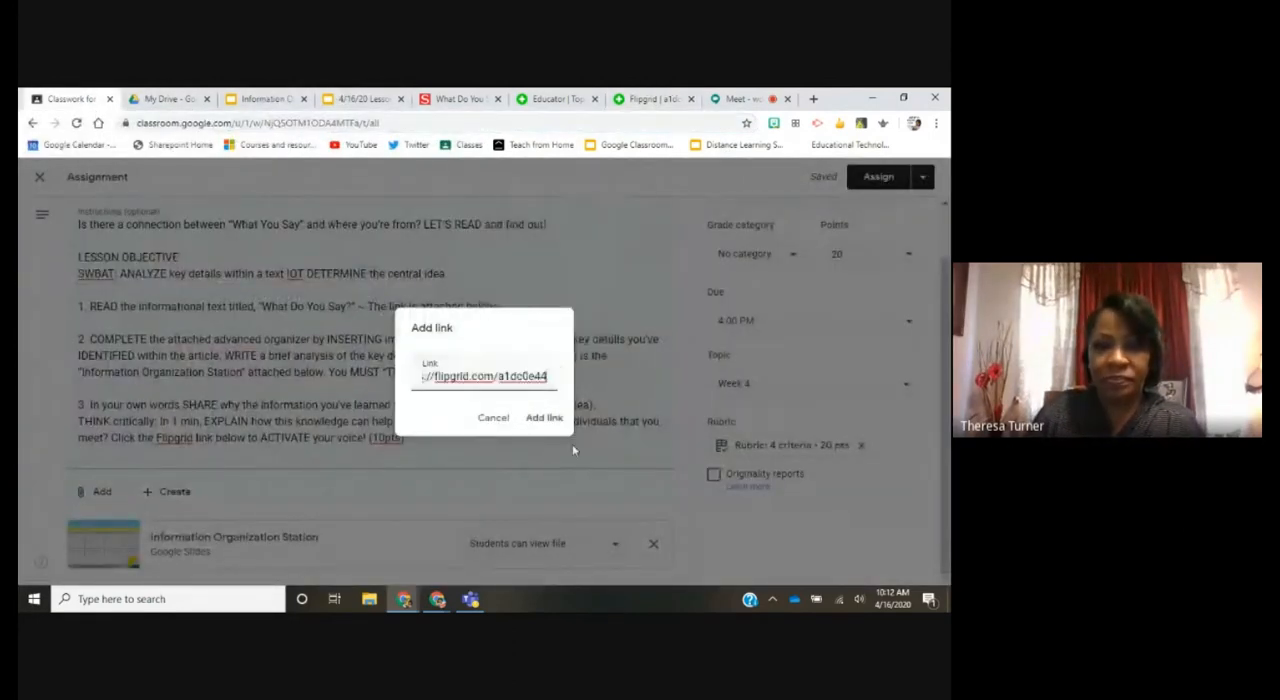
{"action": "left_click", "coordinate": [544, 418]}
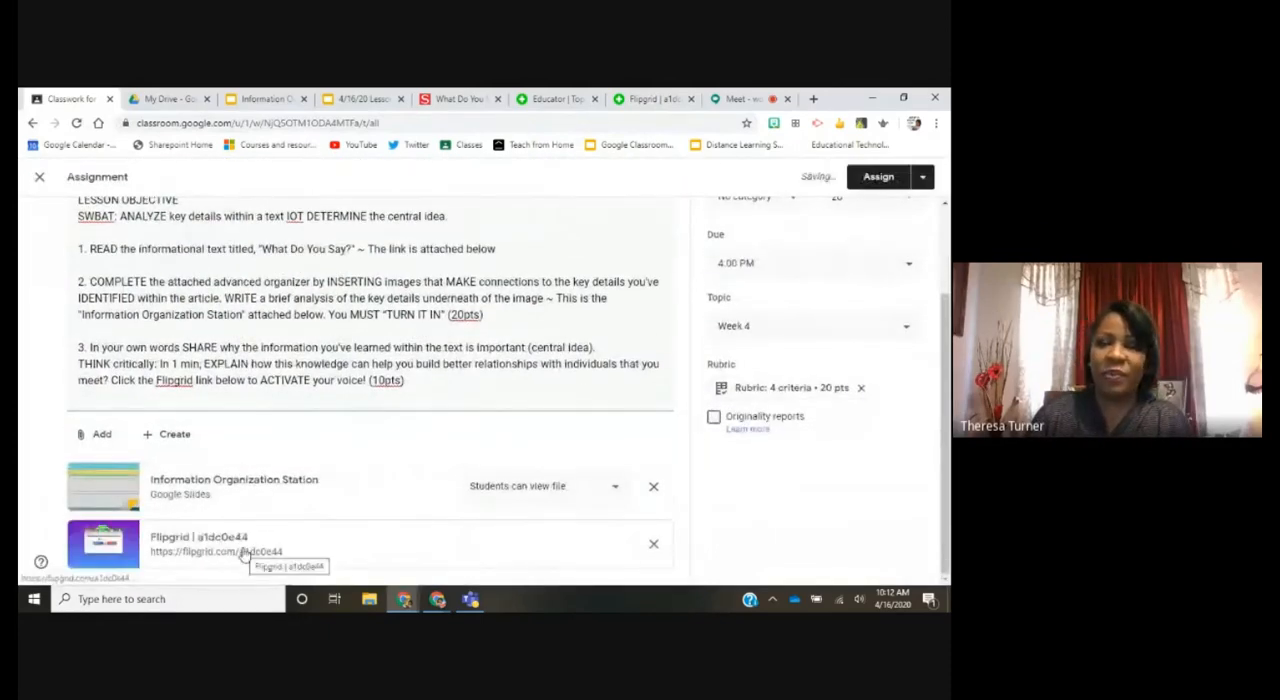
Step: Copy the address of the "What Do You Say?" article on the Scholastic Upfront site and attach it to the assignment as a link
{"action": "left_click", "coordinate": [101, 437]}
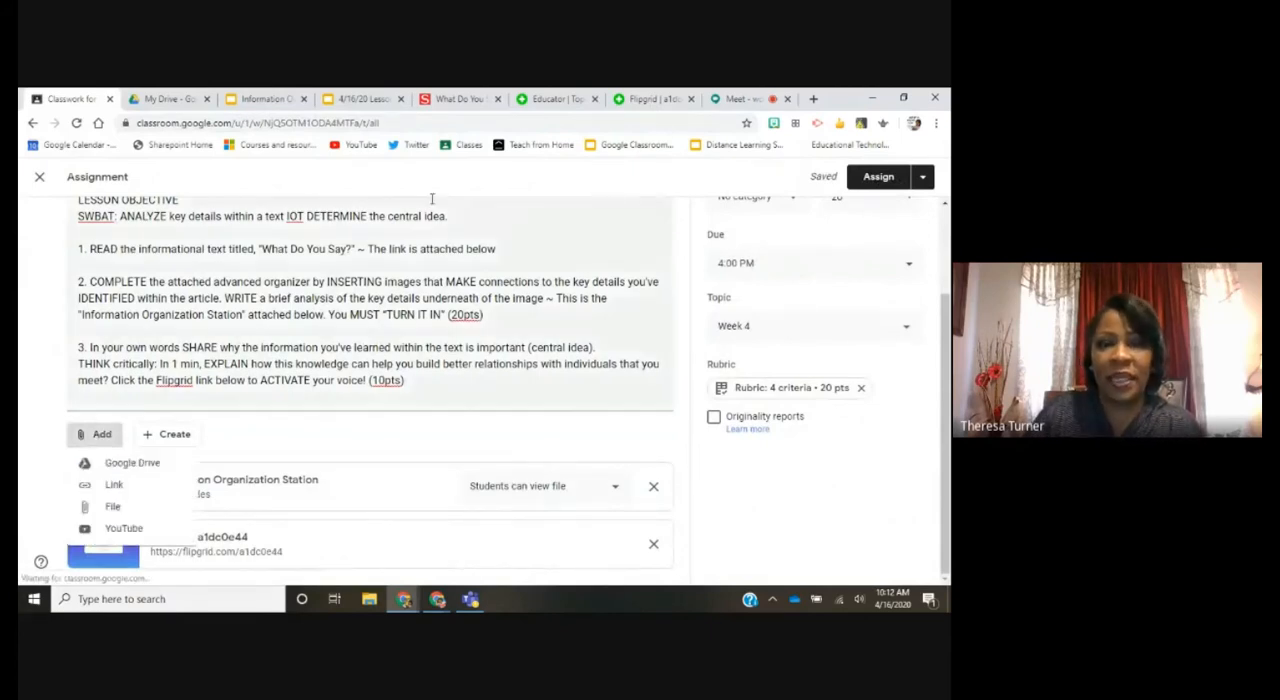
{"action": "left_click", "coordinate": [453, 99]}
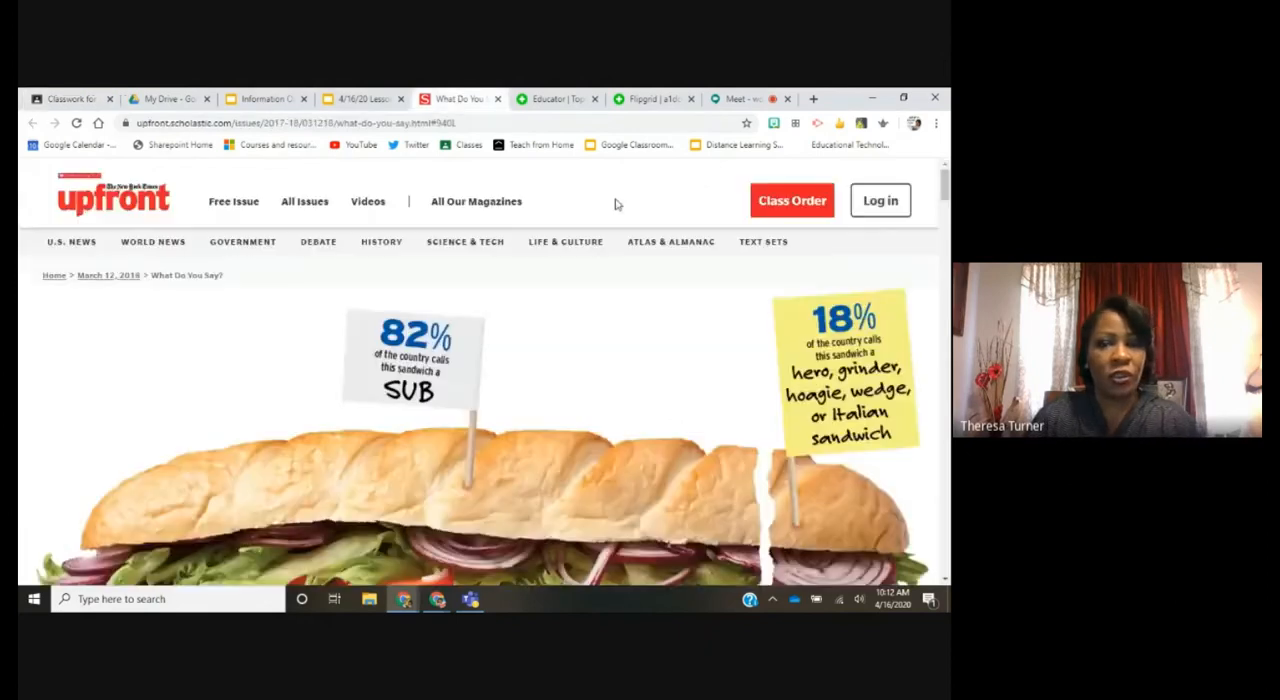
{"action": "left_click", "coordinate": [470, 122]}
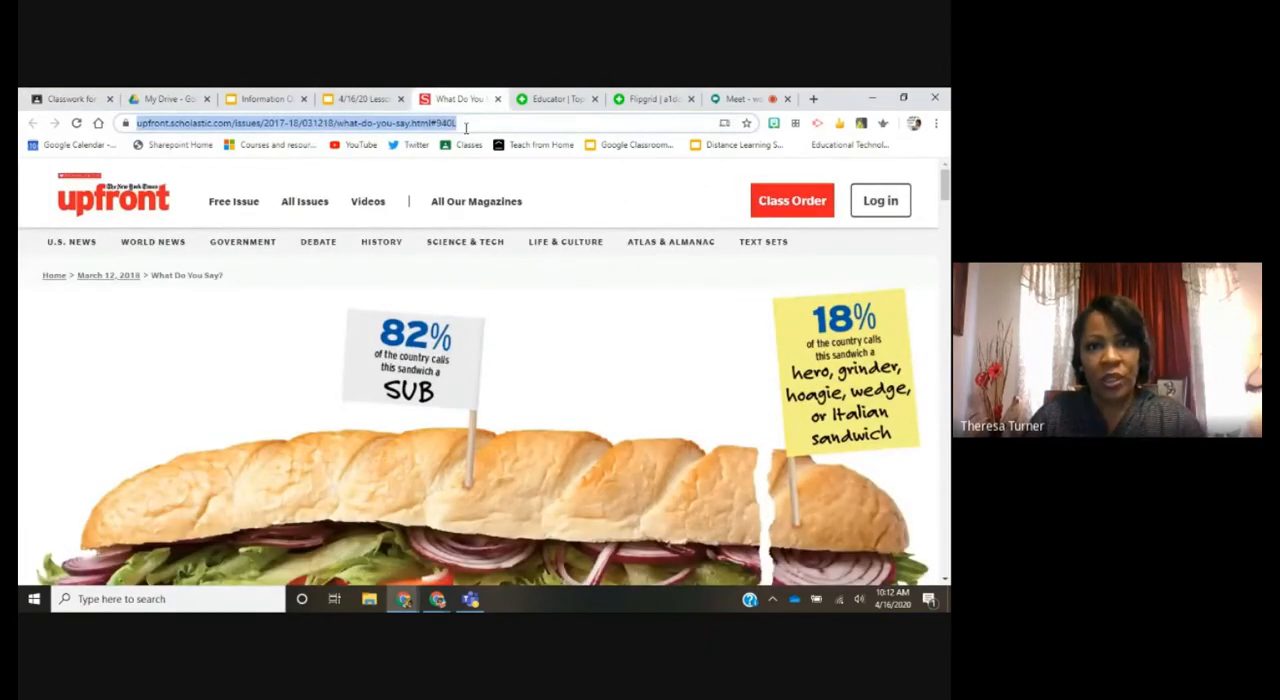
{"action": "left_click", "coordinate": [70, 98]}
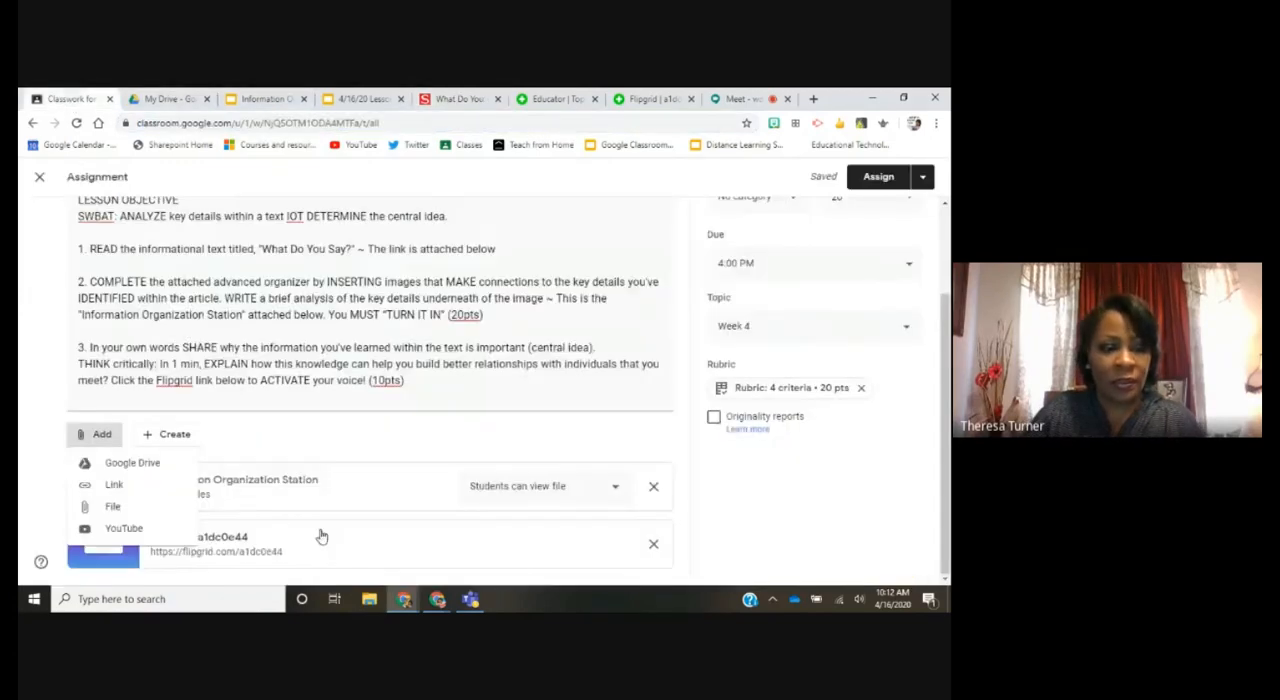
{"action": "left_click", "coordinate": [114, 485]}
{"action": "right_click", "coordinate": [445, 387]}
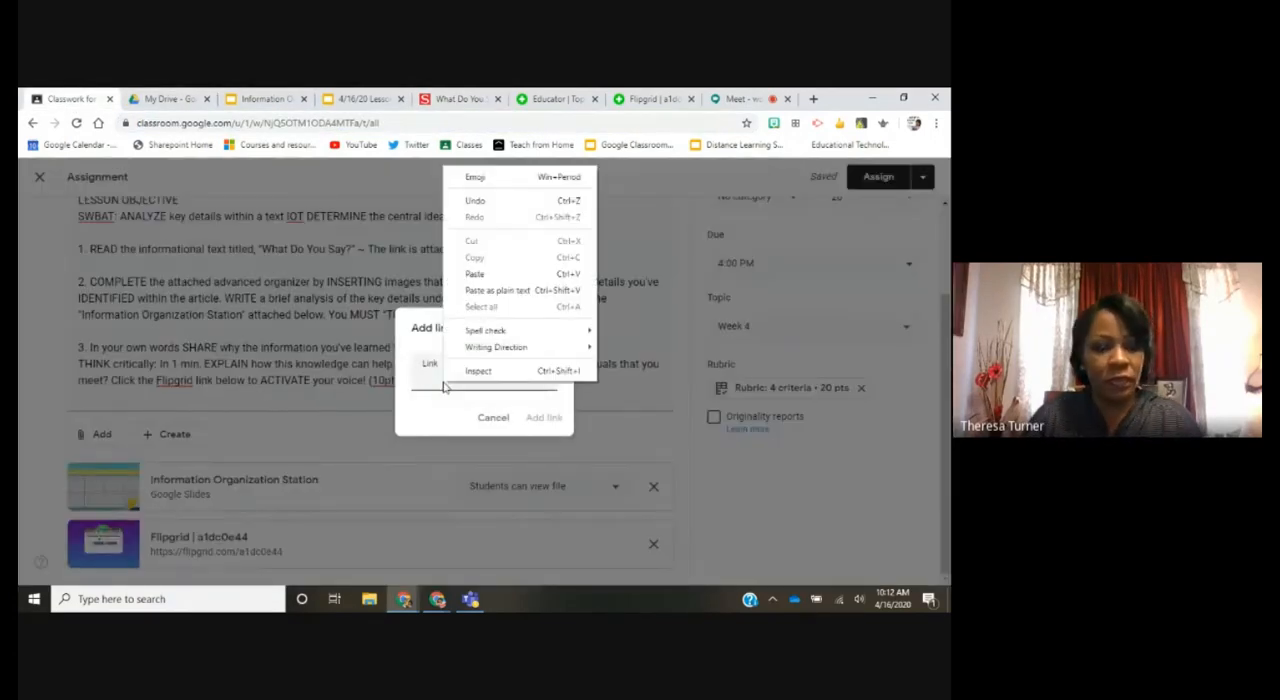
{"action": "left_click", "coordinate": [524, 274]}
{"action": "left_click", "coordinate": [544, 418]}
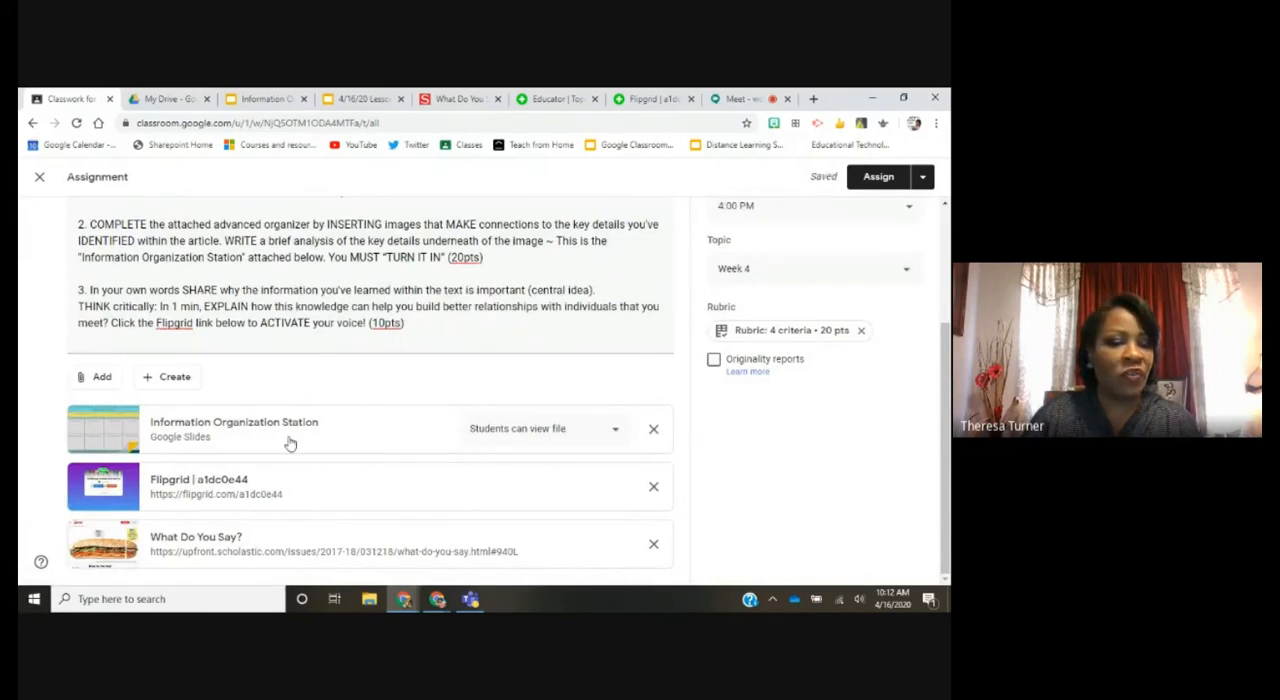
Step: Attach the "4/16/20 Lesson Guide" slides file from Google Drive to the assignment
{"action": "left_click", "coordinate": [102, 377]}
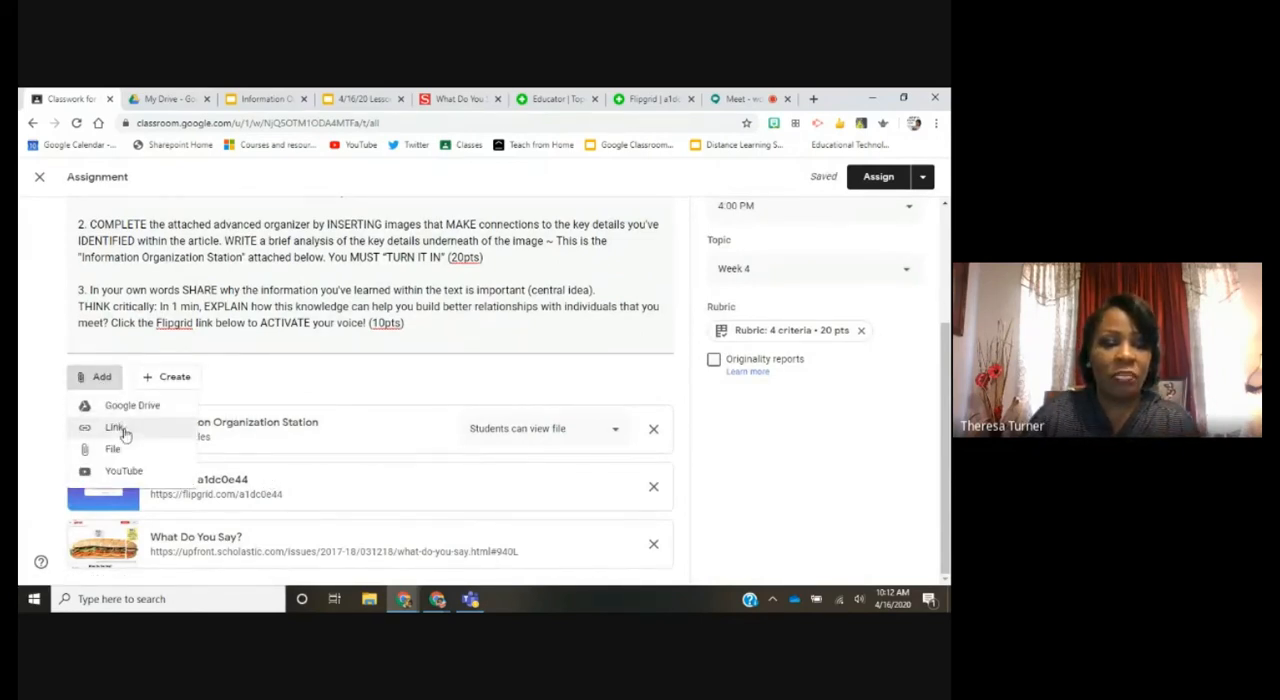
{"action": "left_click", "coordinate": [130, 406]}
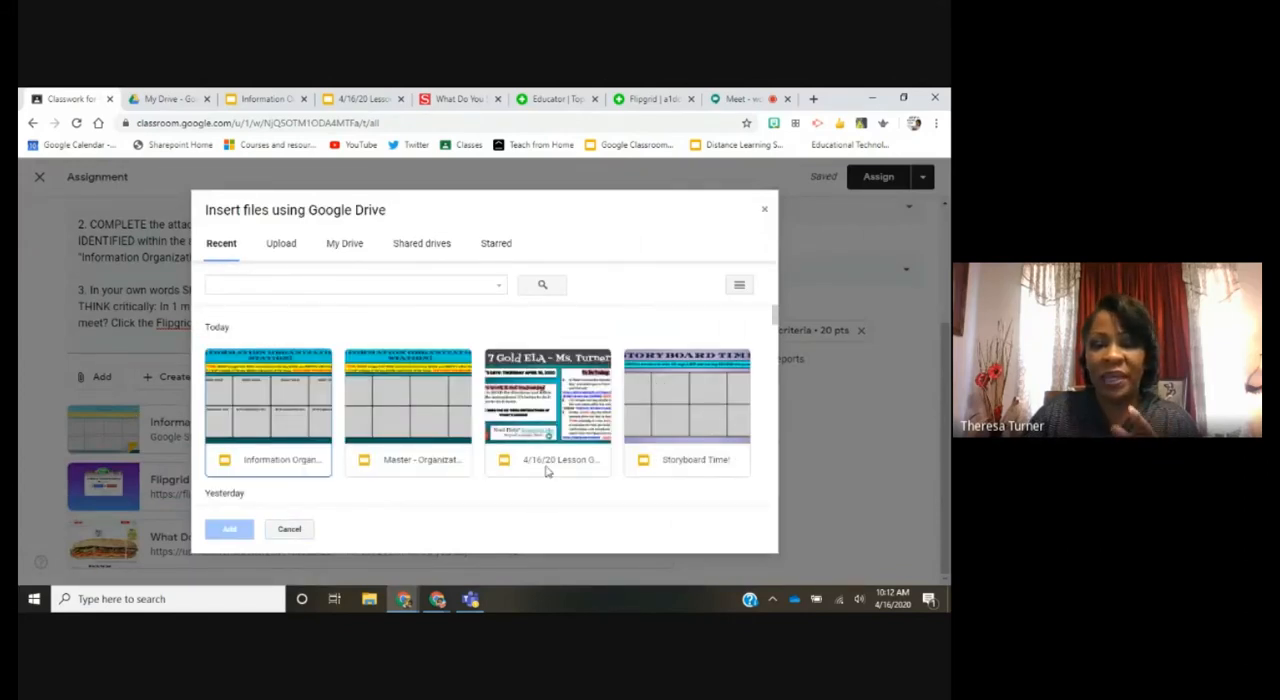
{"action": "left_click", "coordinate": [549, 467]}
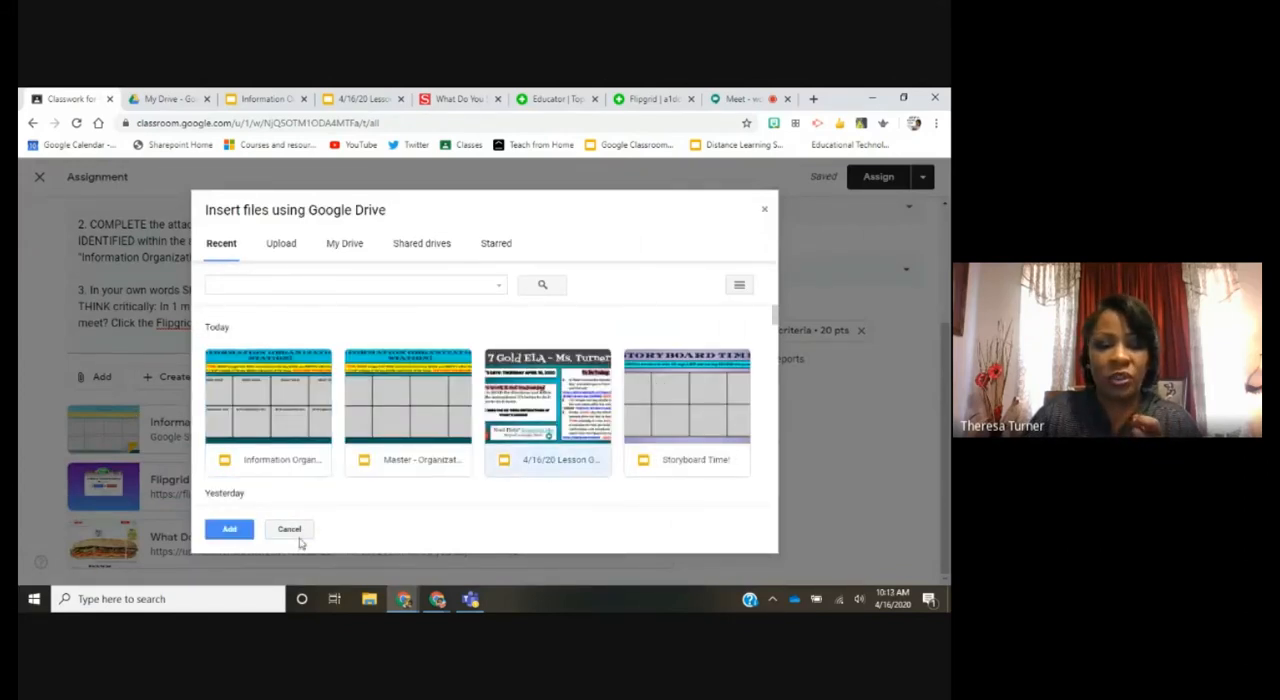
{"action": "left_click", "coordinate": [229, 529]}
{"action": "scroll", "coordinate": [310, 535], "scroll_direction": "down", "scroll_amount": 2}
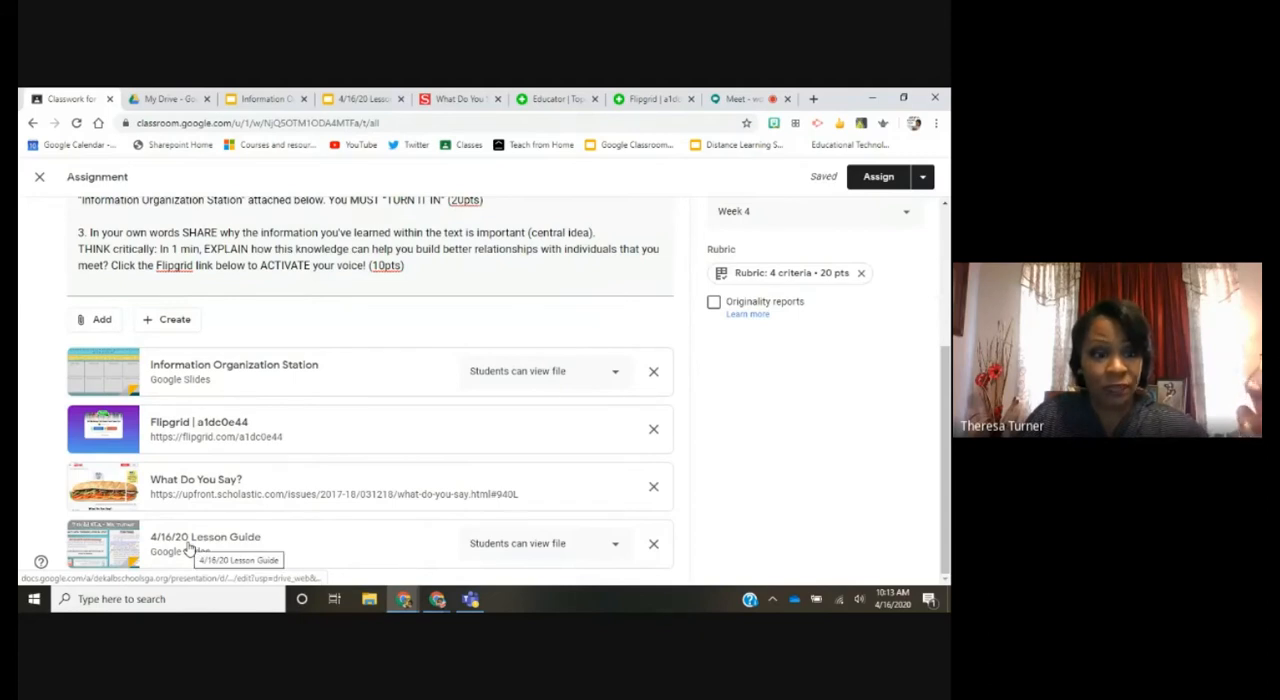
Step: Open the student access options of the attached "Information Organization Station" file
{"action": "left_click_drag", "start_coordinate": [212, 490], "coordinate": [215, 357]}
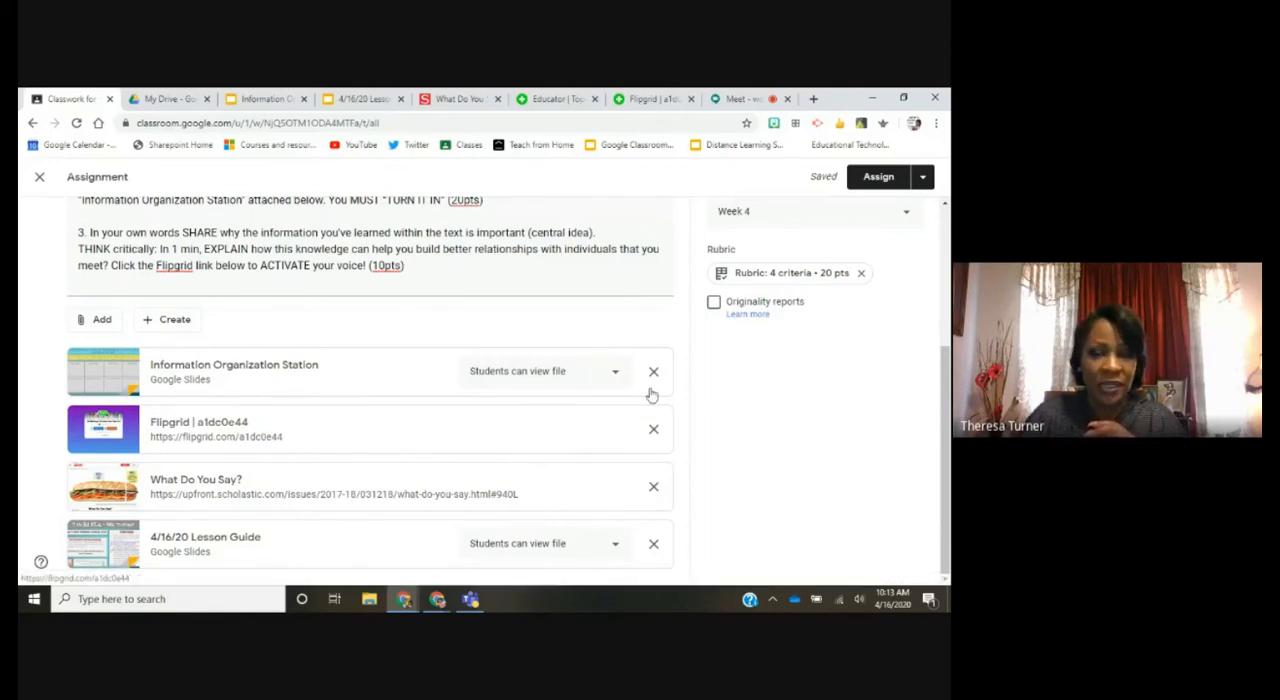
{"action": "left_click", "coordinate": [616, 375]}
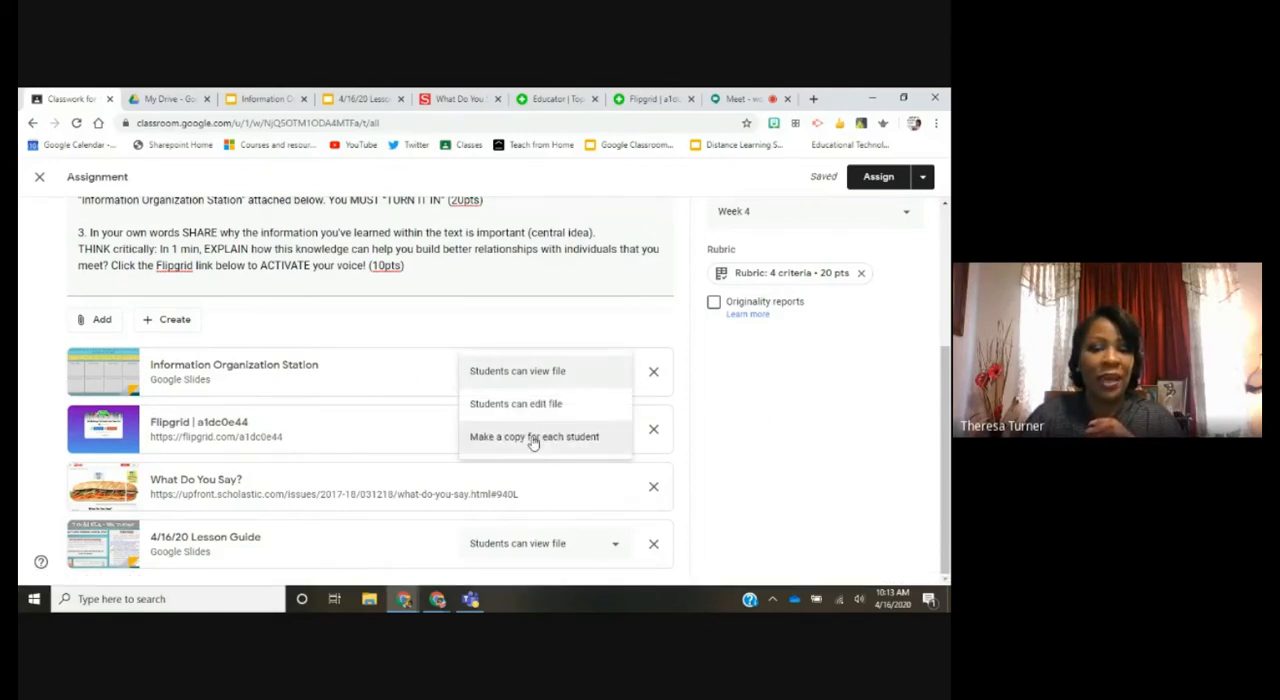